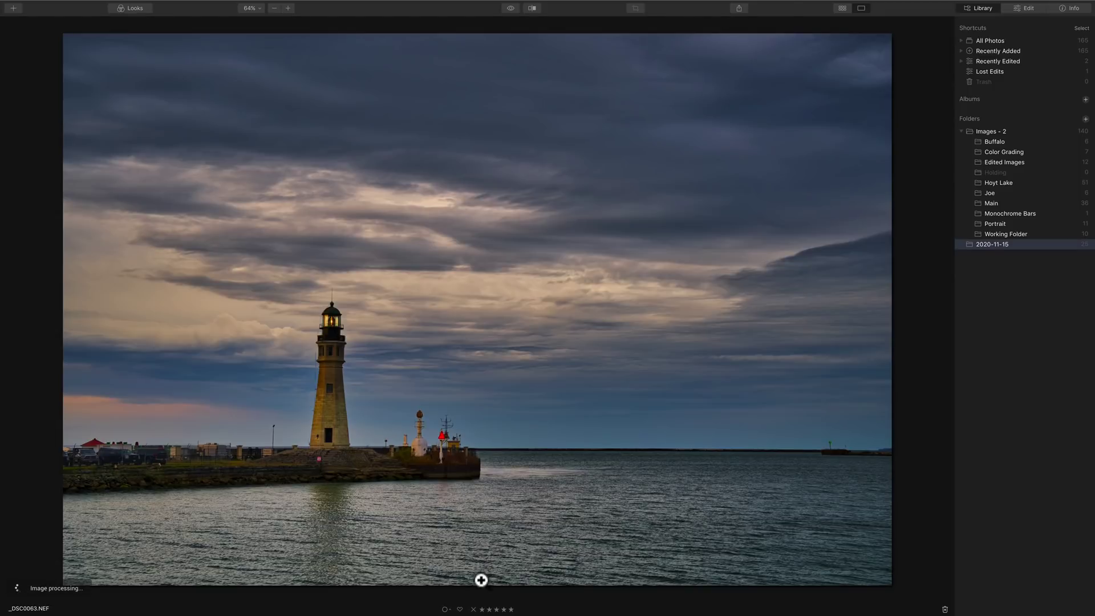
Step: Examine the color label choices and rating controls for the lighthouse photo without assigning a label
mouse_move(496, 598)
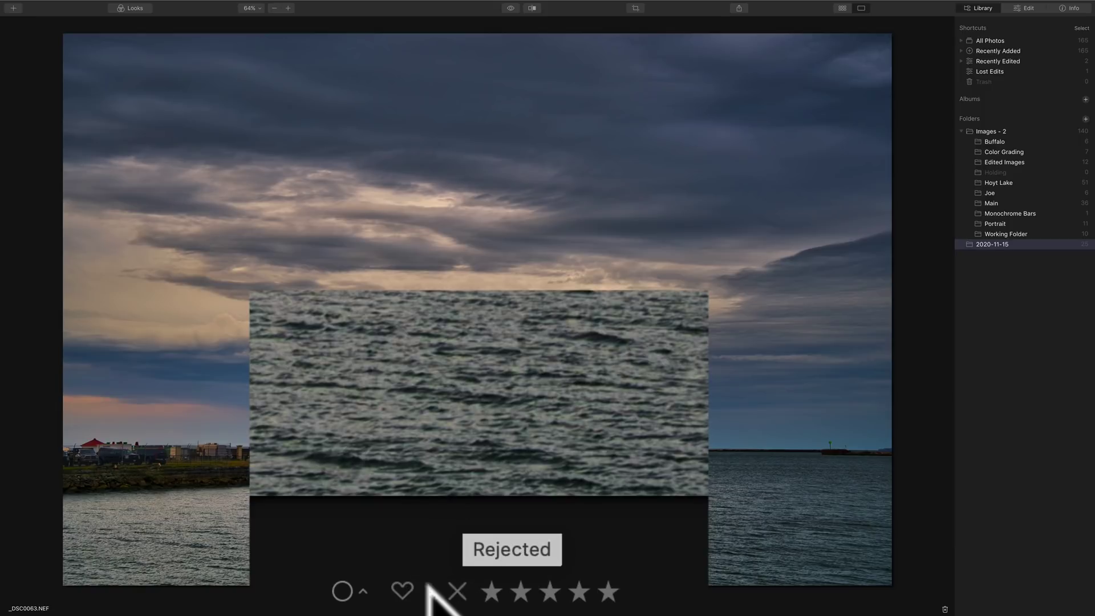
left_click(361, 583)
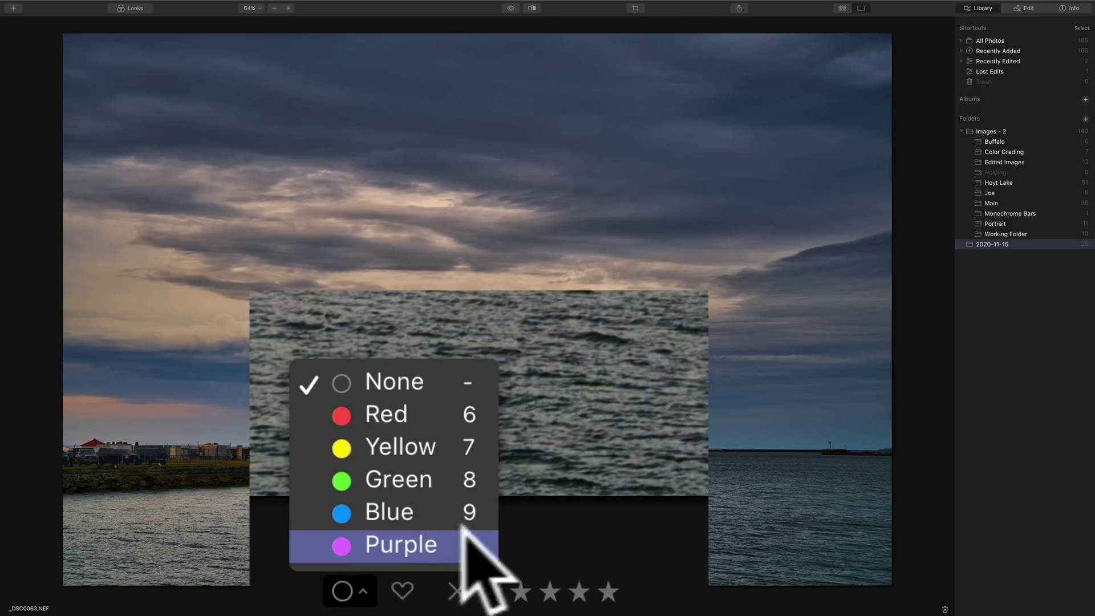
left_click(545, 432)
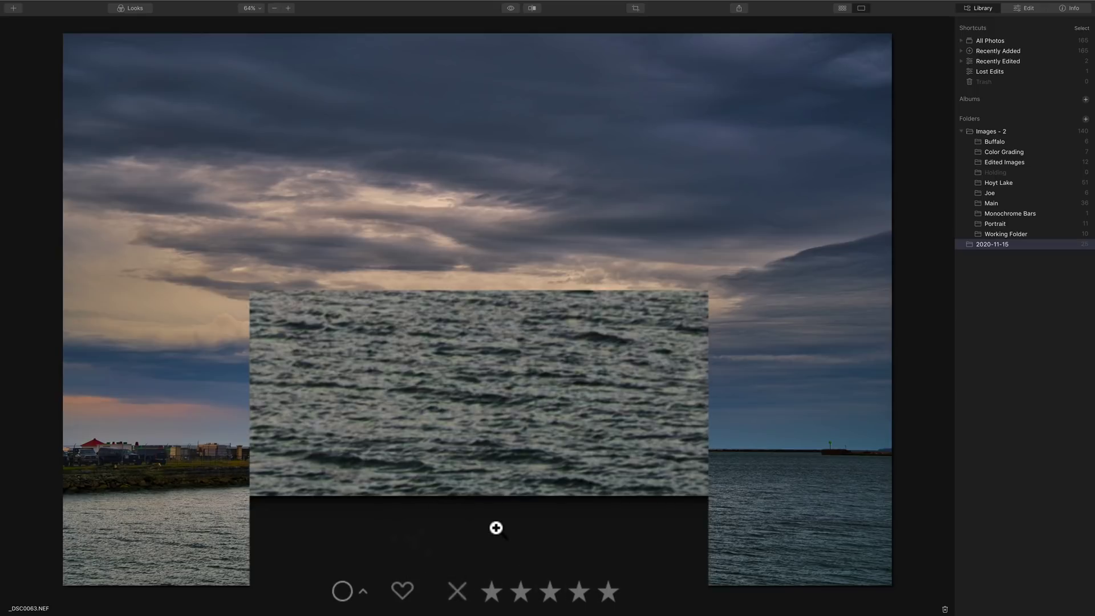
Step: Try the favorite and rejected flags on the lighthouse photo, clearing each one
key("p")
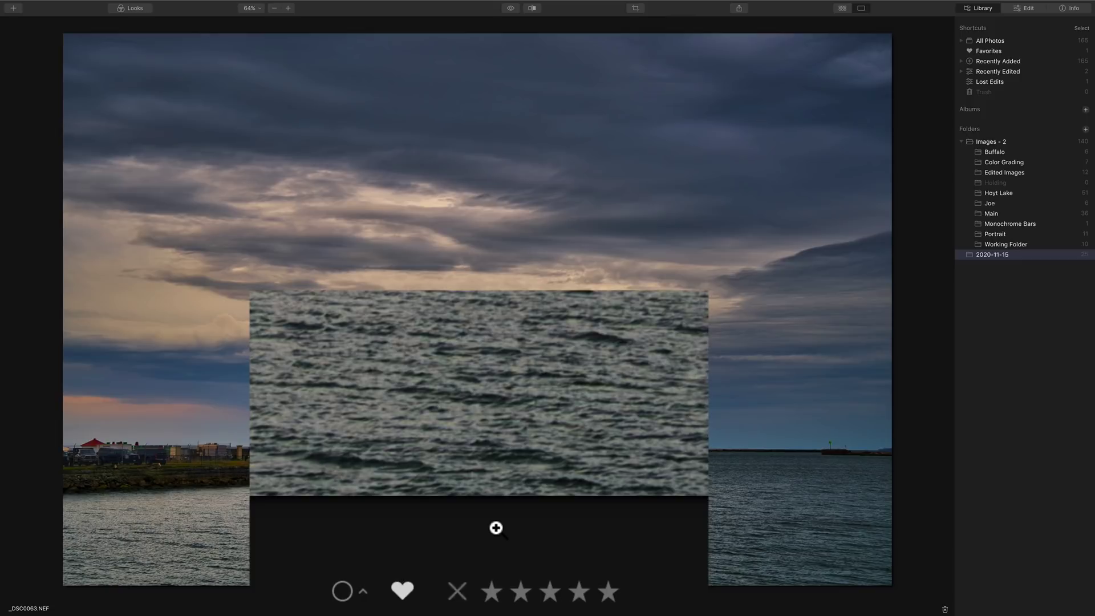
key("u")
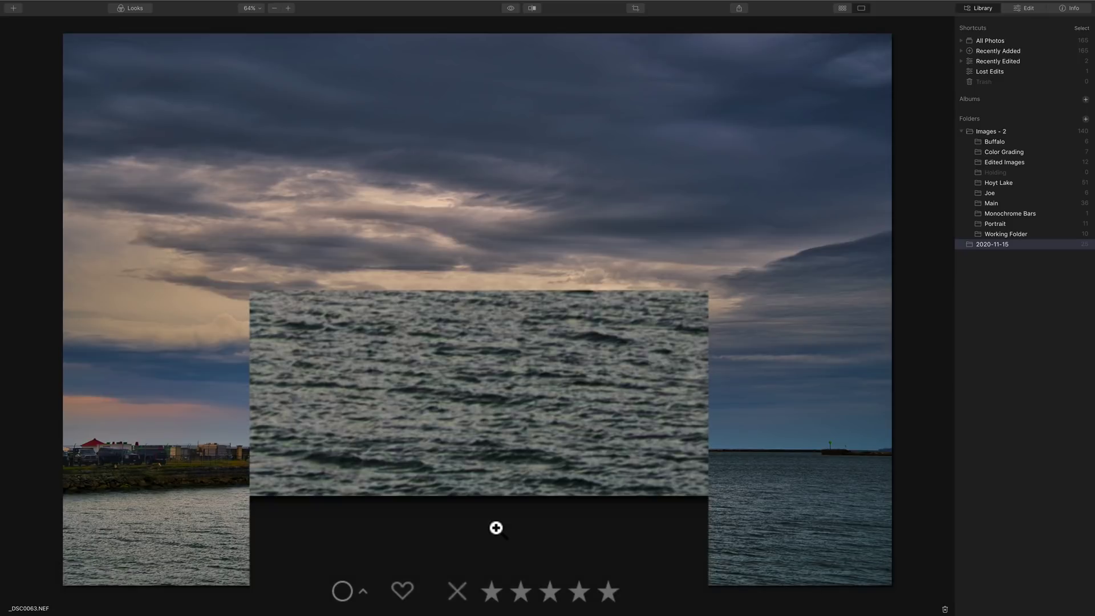
key("x")
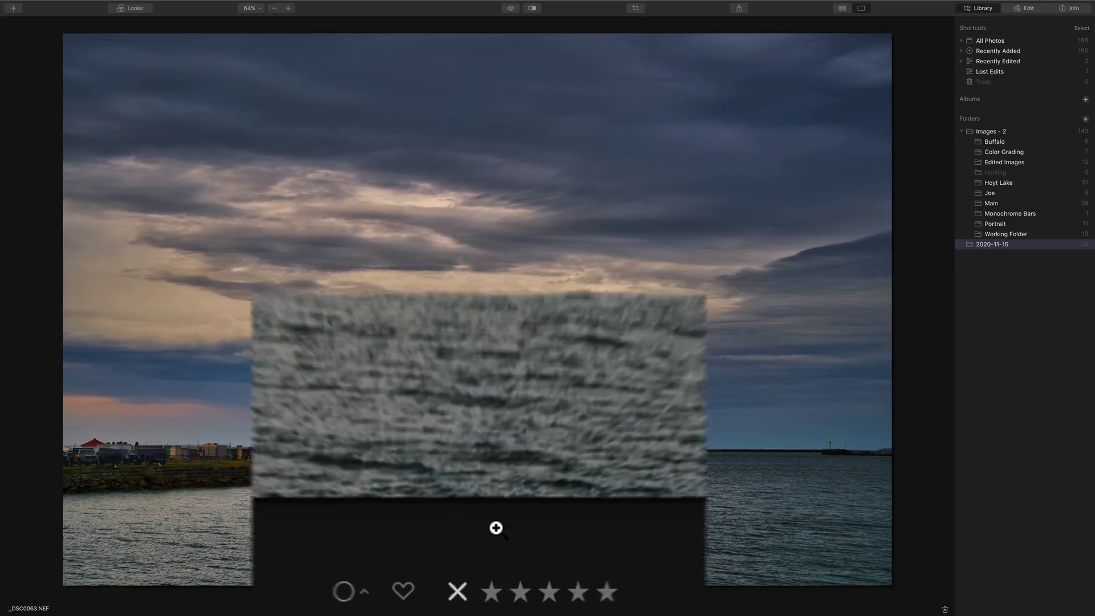
key("u")
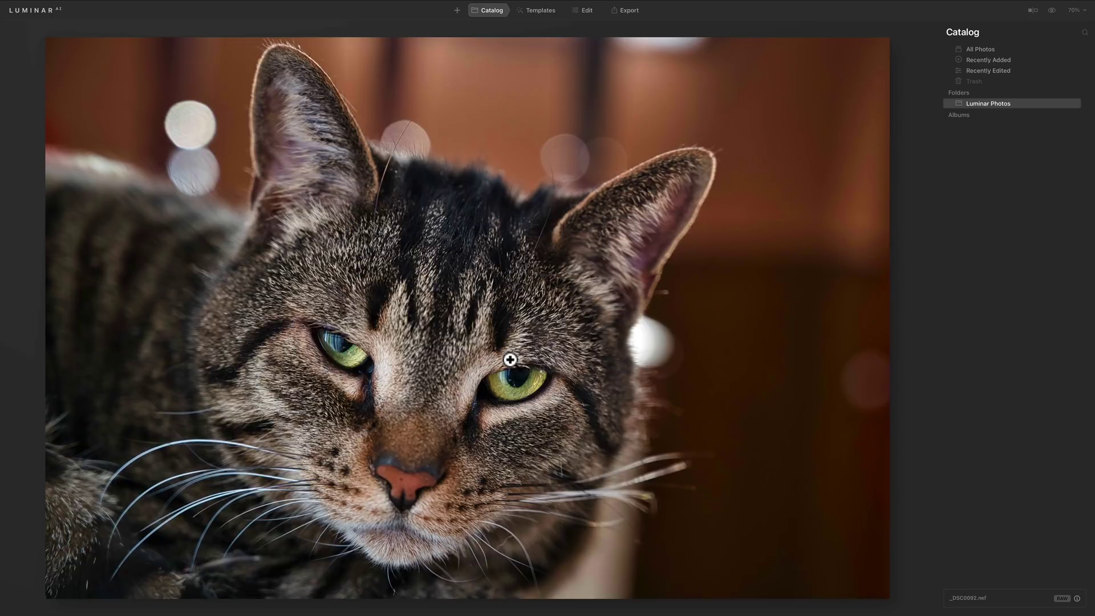
Step: Switch to Luminar AI and try the favorite and rejected flags on the cat photo in gallery view
key("g")
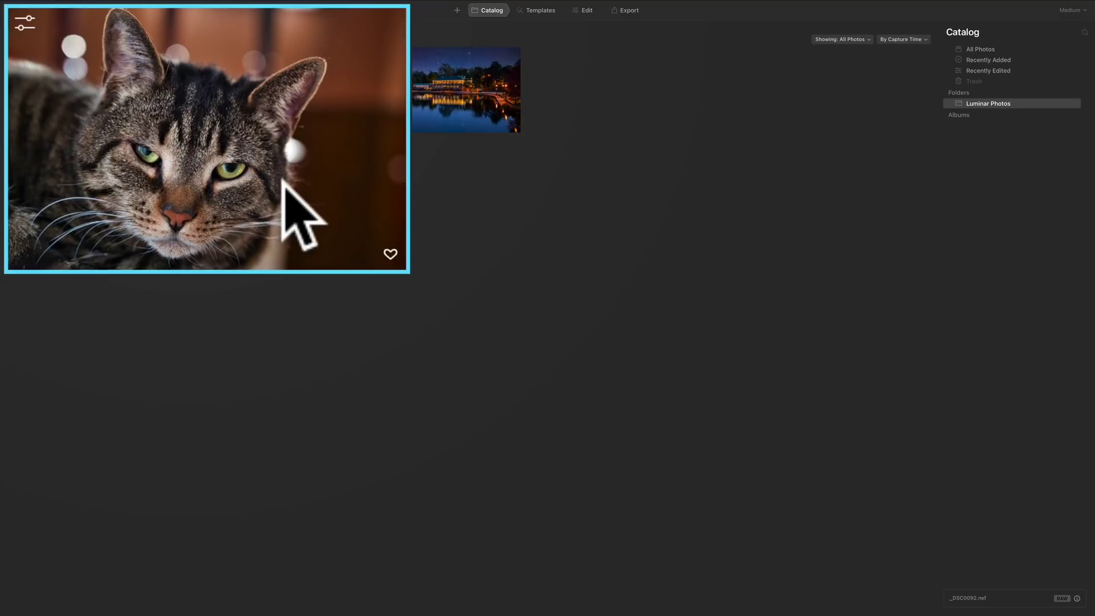
key("p")
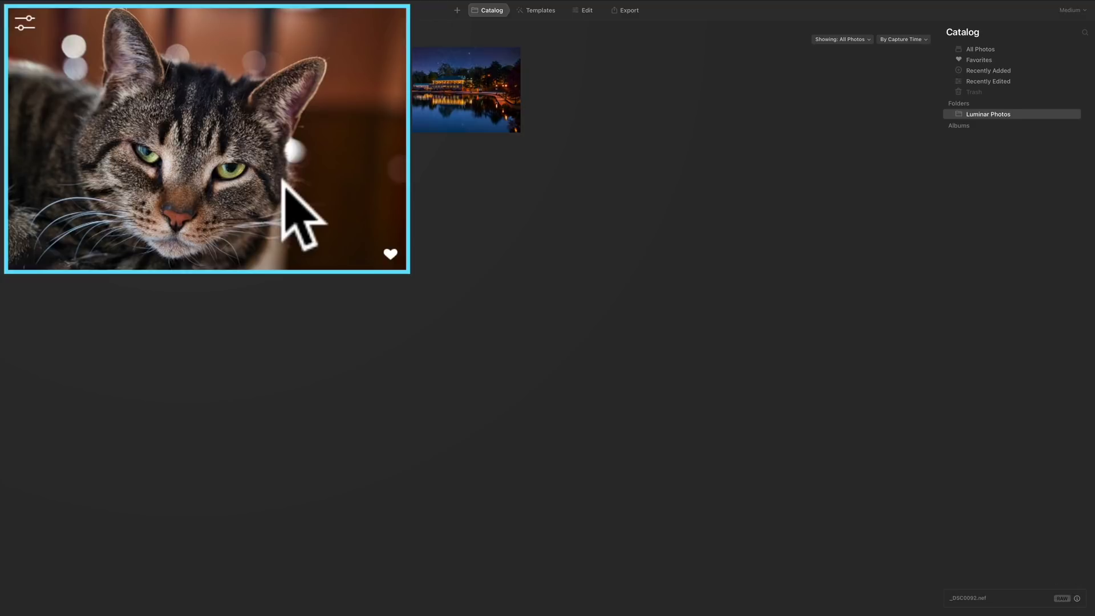
key("u")
key("x")
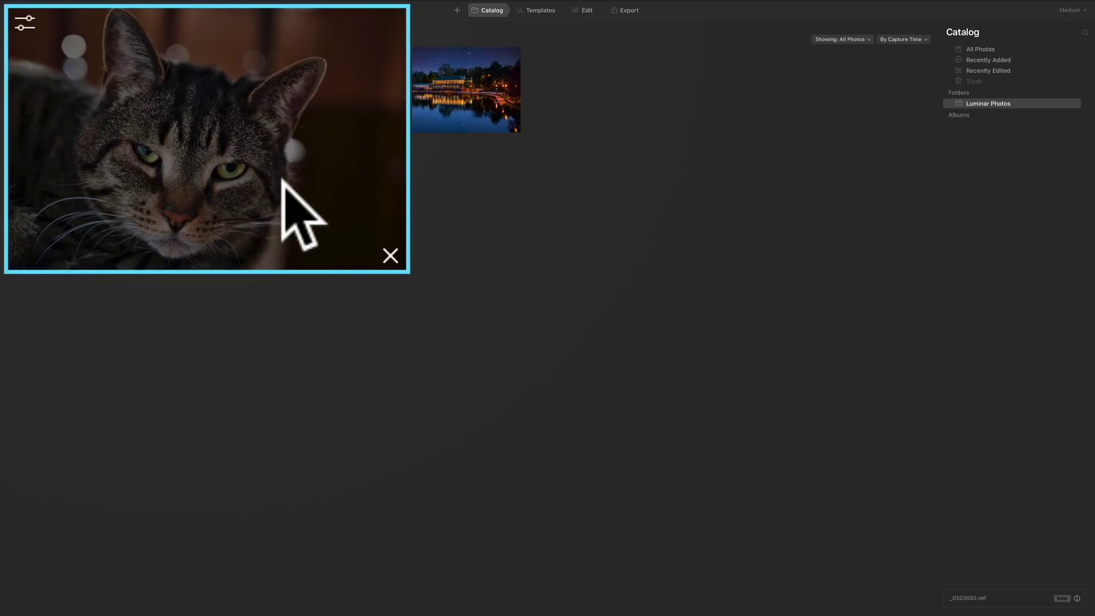
key("p")
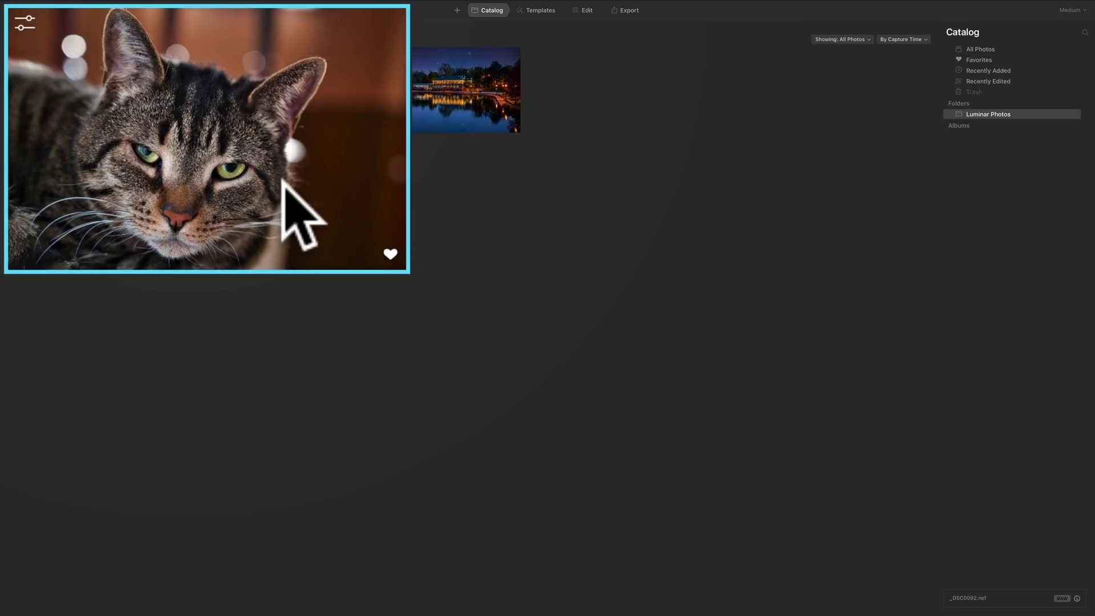
Step: Open the cat photo in single-image view and mark it as a favorite
double_click(152, 110)
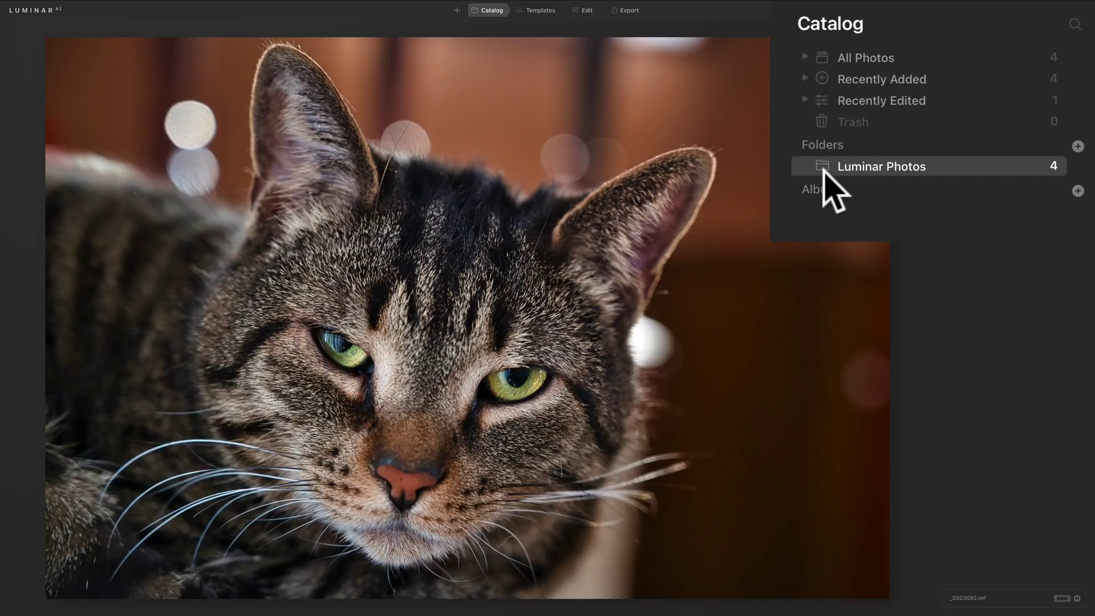
key("p")
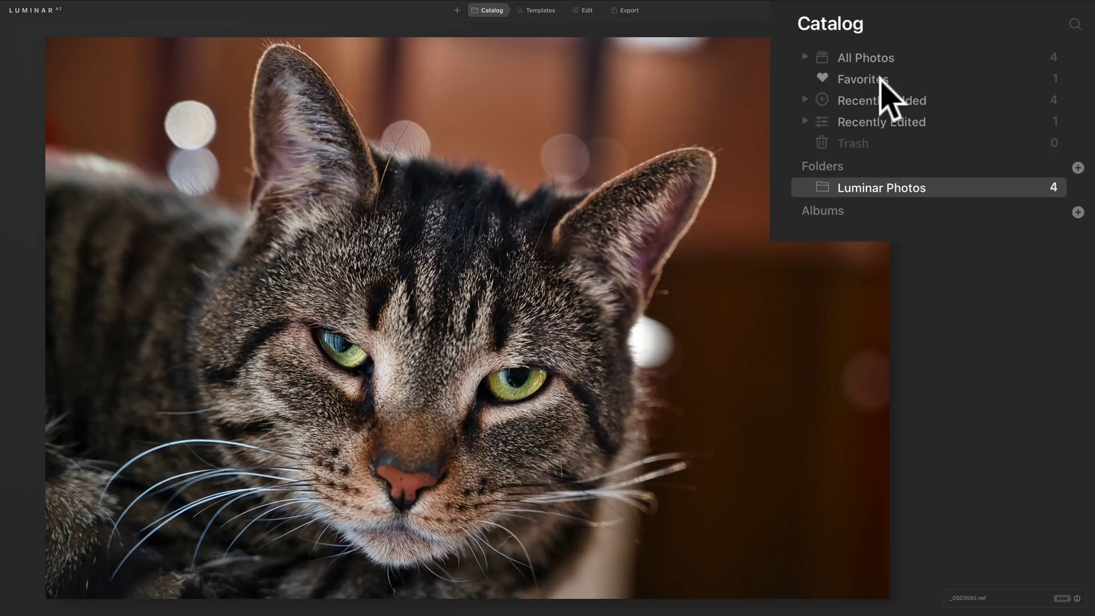
key("u")
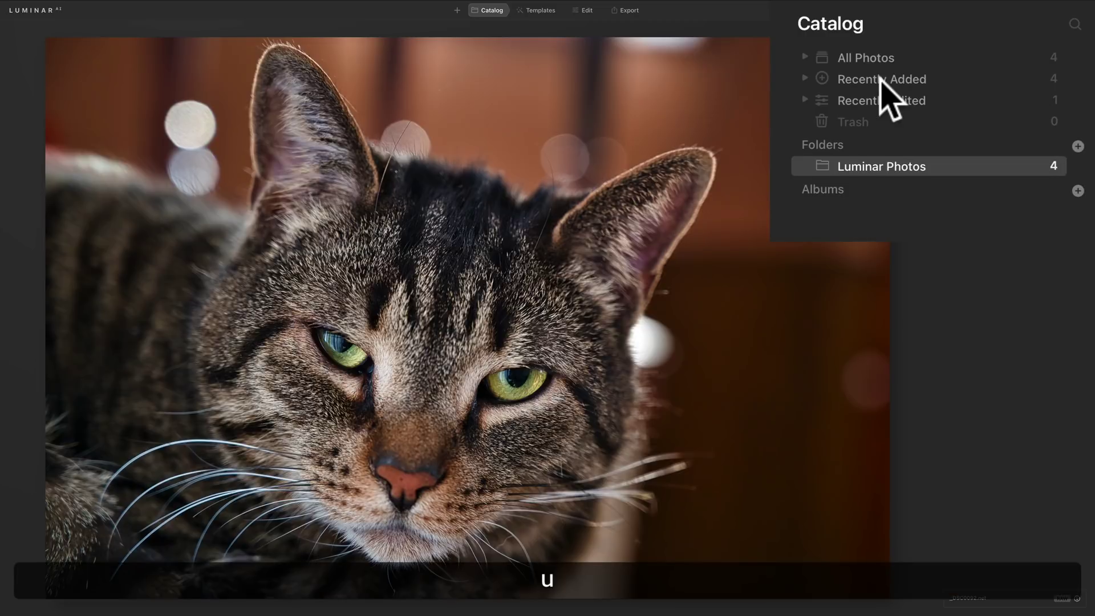
key("p")
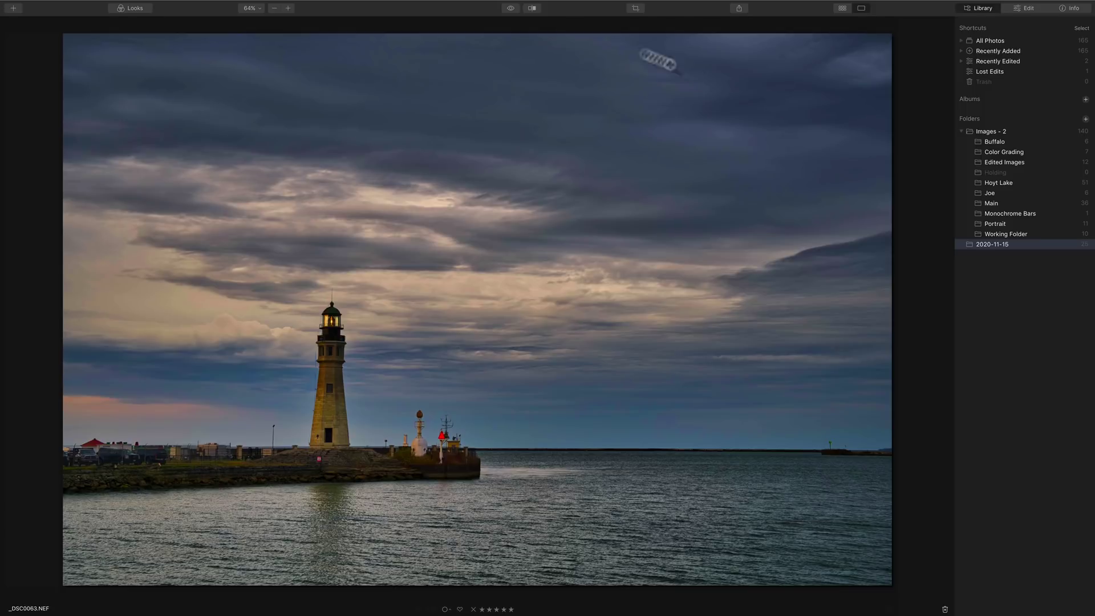
Step: Switch to Luminar 4 and show the Landscape Looks for the lighthouse photo
left_click(134, 10)
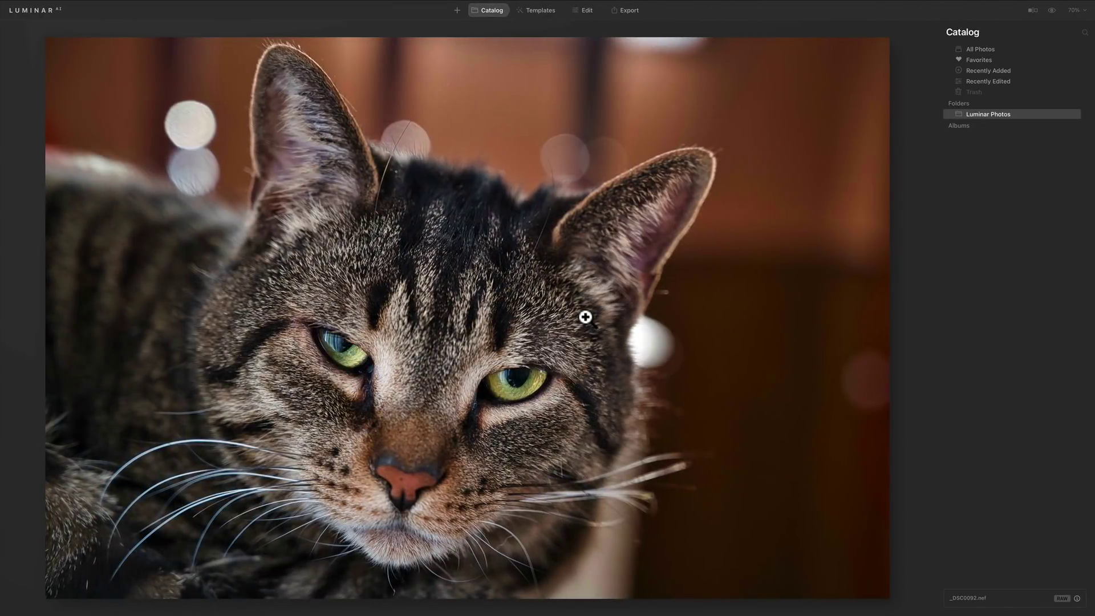
Step: Switch to Luminar AI, view the Animal Friends template collection for the cat photo, and open the Edit workspace
left_click(538, 10)
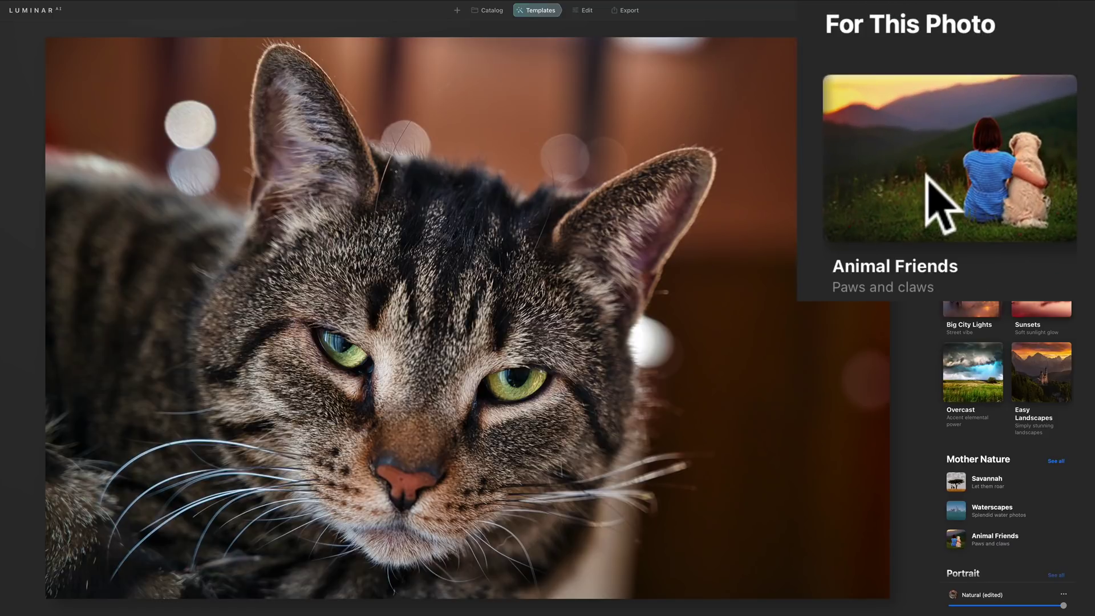
left_click(1002, 115)
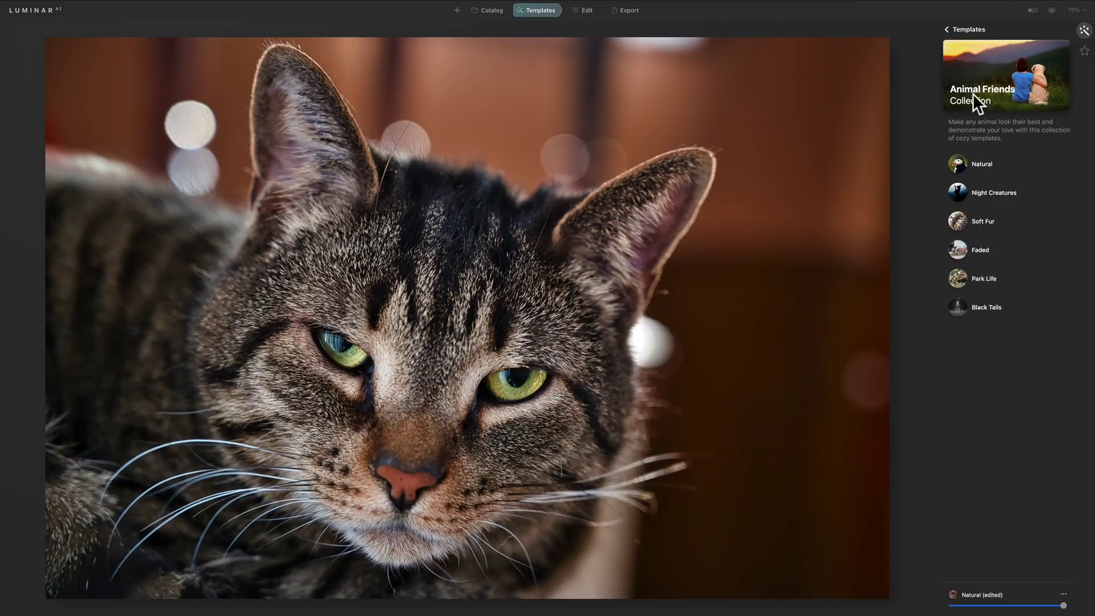
left_click(955, 28)
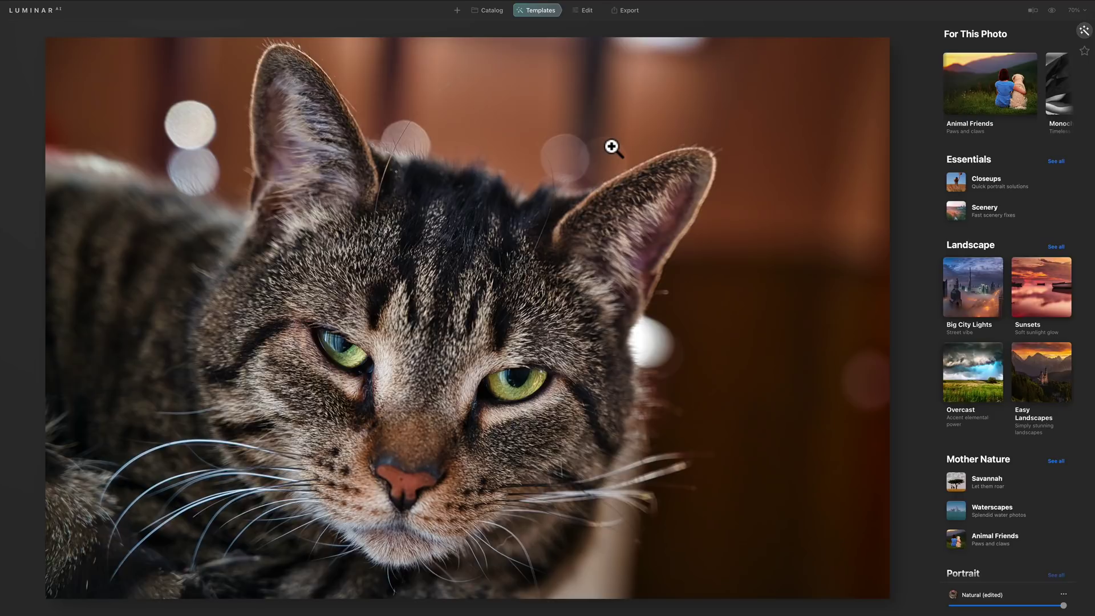
left_click(587, 10)
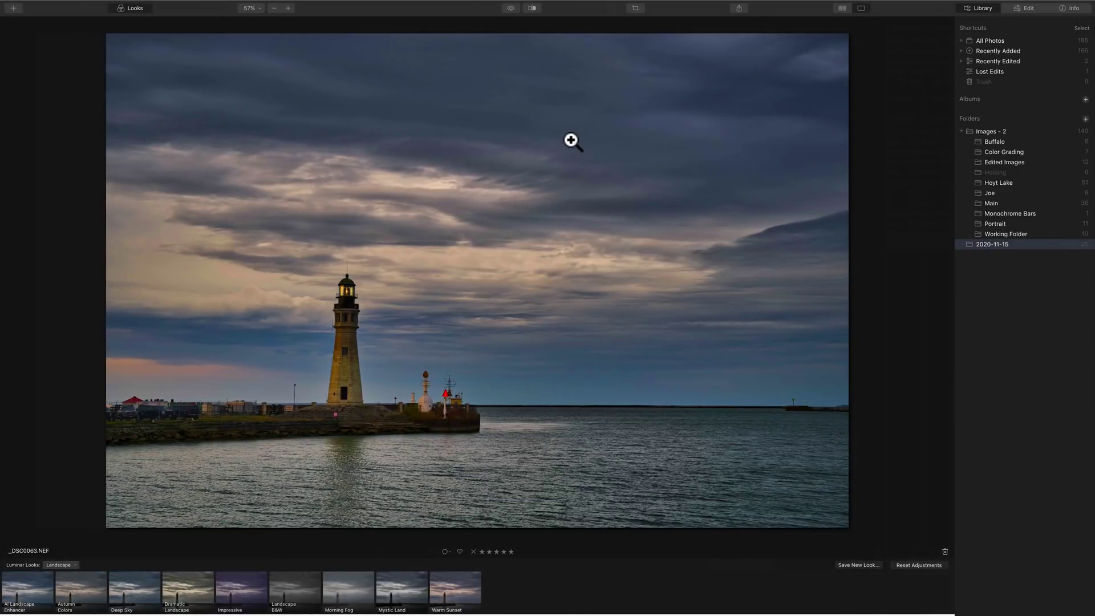
Step: Switch to Luminar 4 and examine the Essentials and Canvas editing tools, comparing the Edit and Library views
left_click(1028, 9)
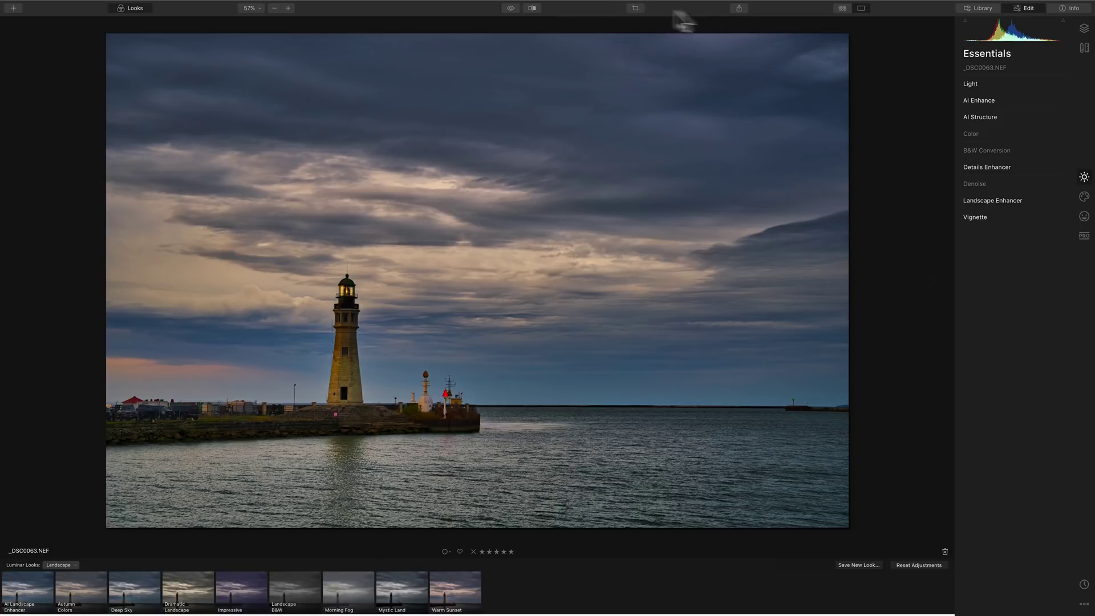
left_click(1084, 48)
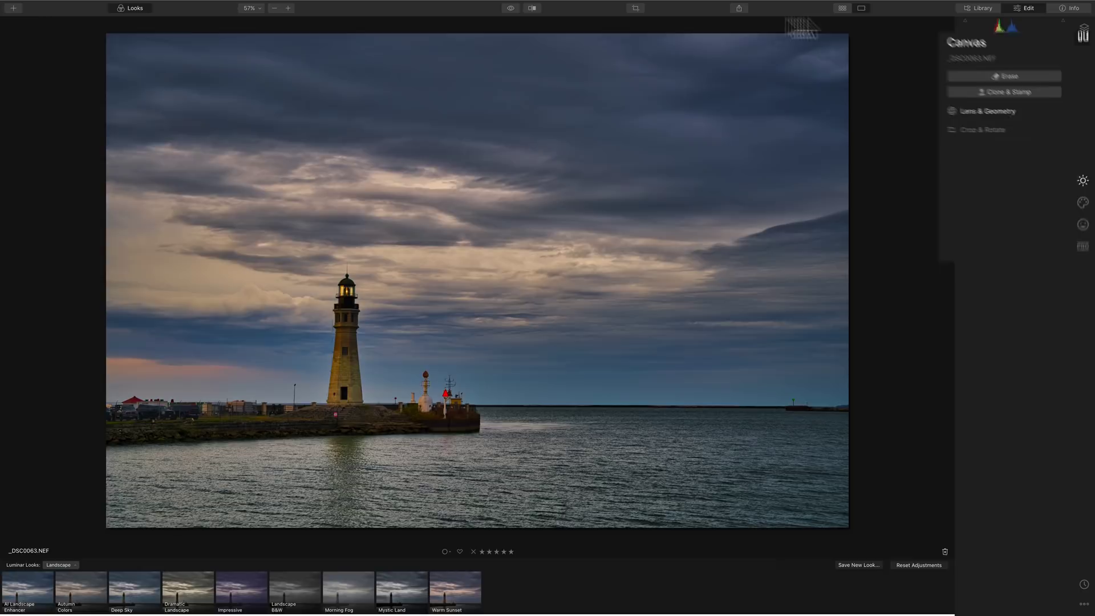
left_click(982, 9)
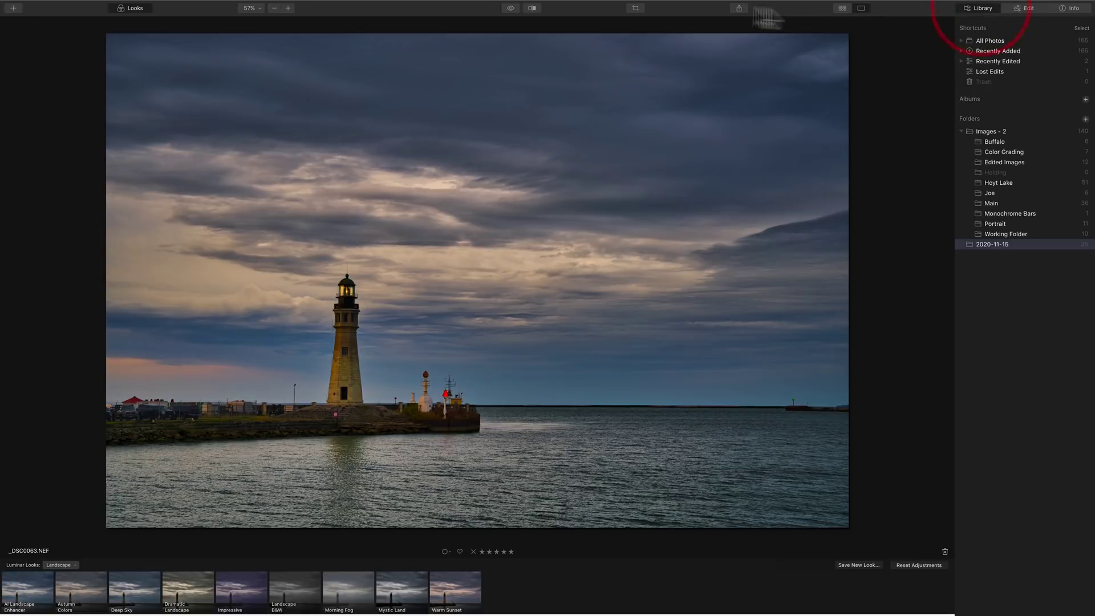
left_click(1023, 10)
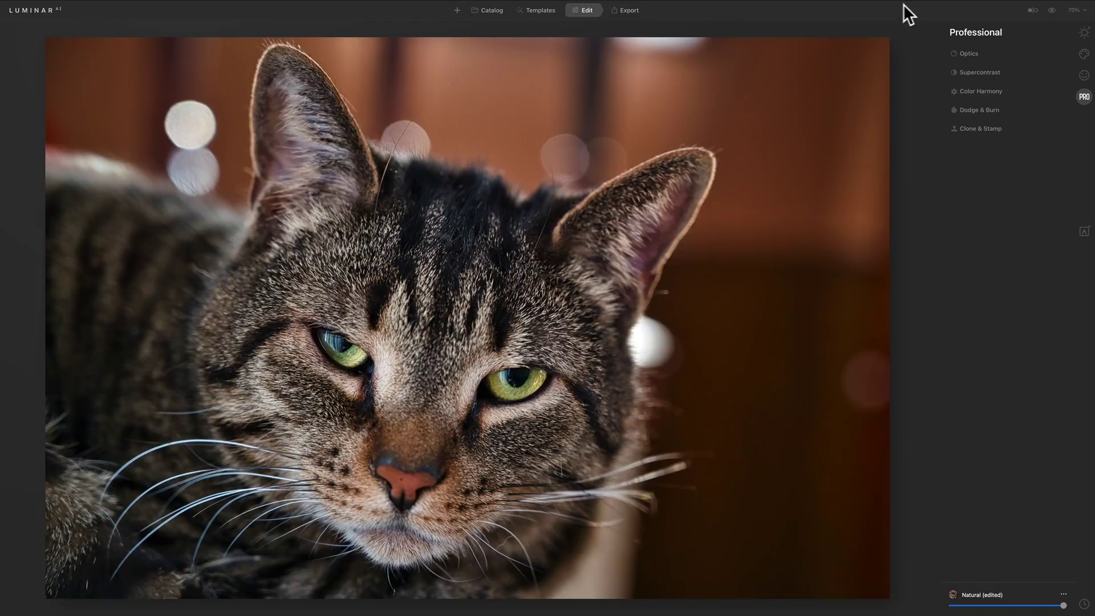
Step: Switch to Luminar AI and examine the Composition AI and Erase settings among the Essentials tools
left_click(1084, 32)
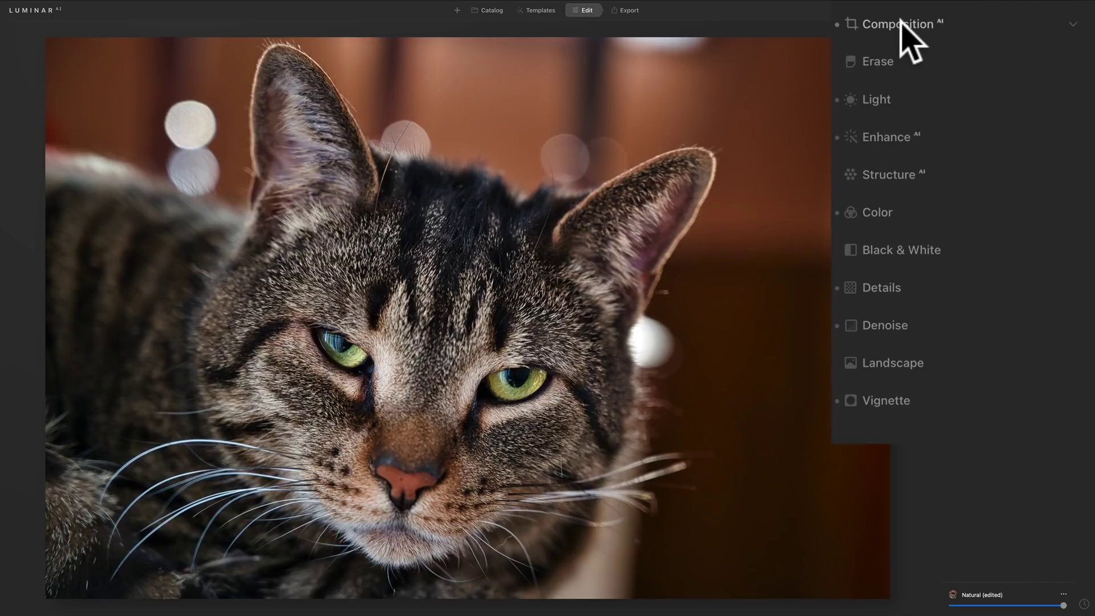
left_click(975, 23)
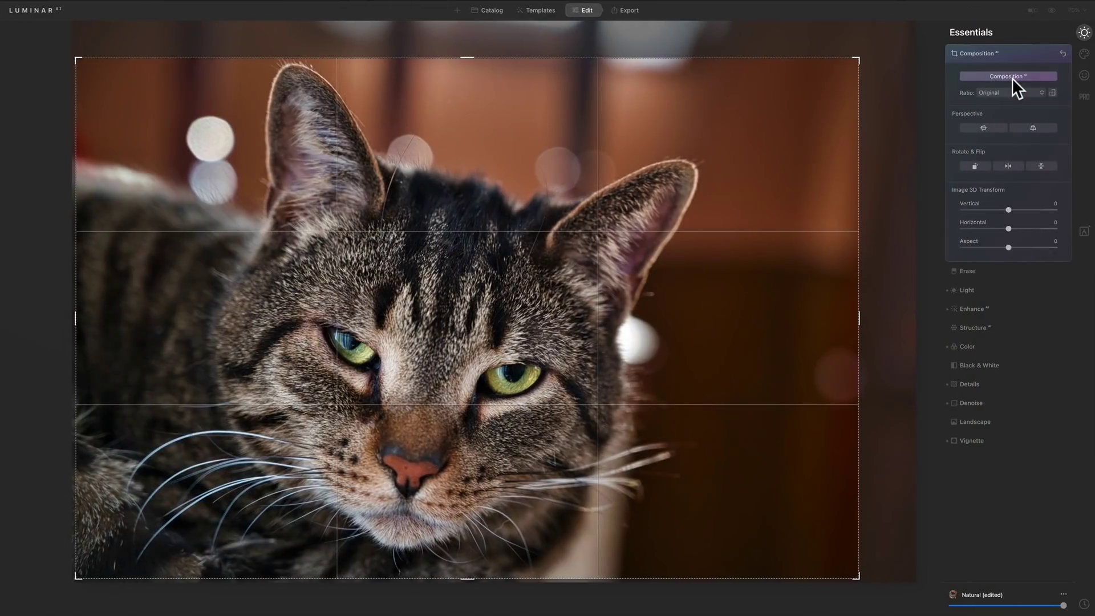
left_click(1014, 51)
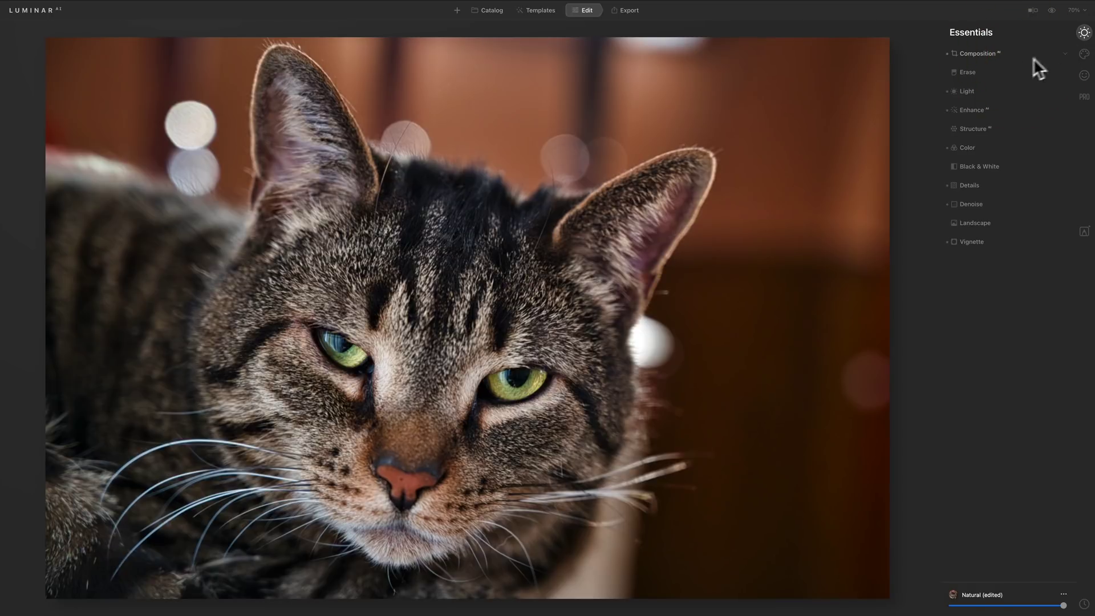
left_click(999, 70)
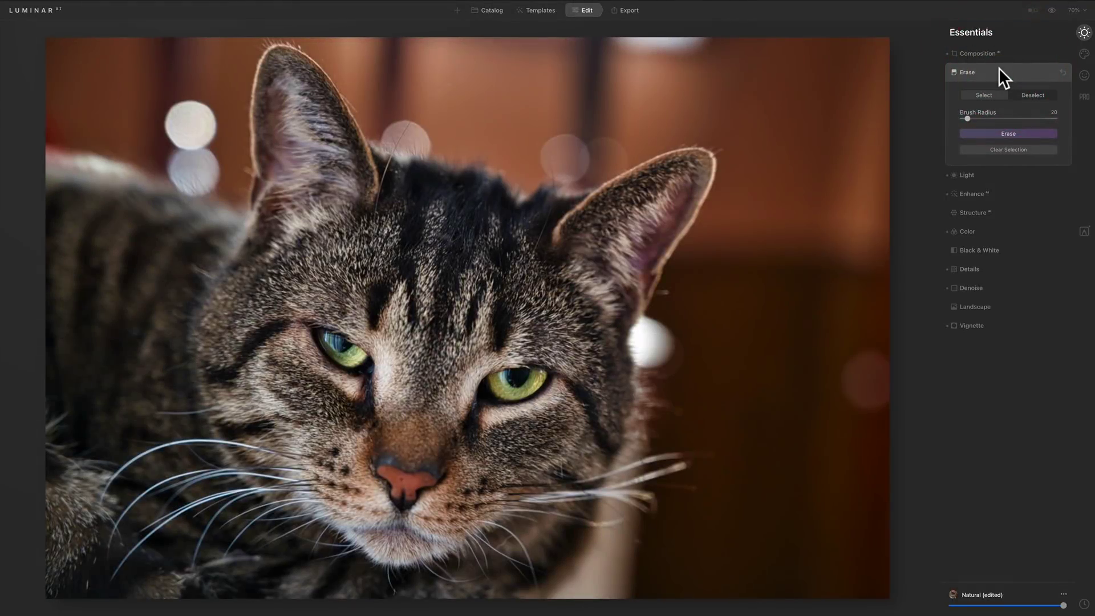
left_click(998, 68)
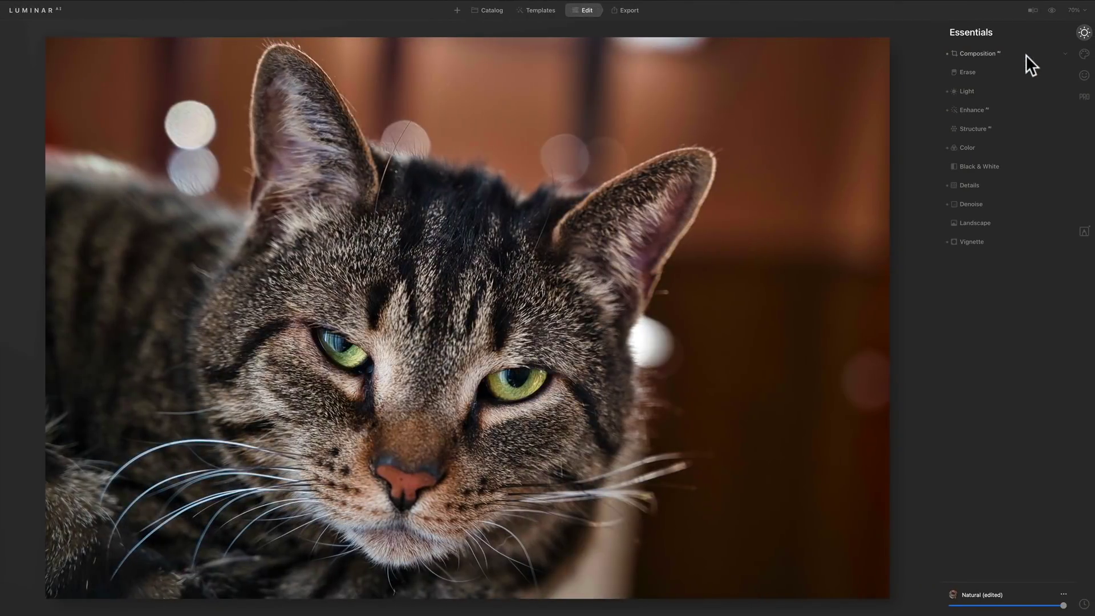
Step: Examine Clone & Stamp among the Professional tools and return to the Essentials tools
left_click(1084, 97)
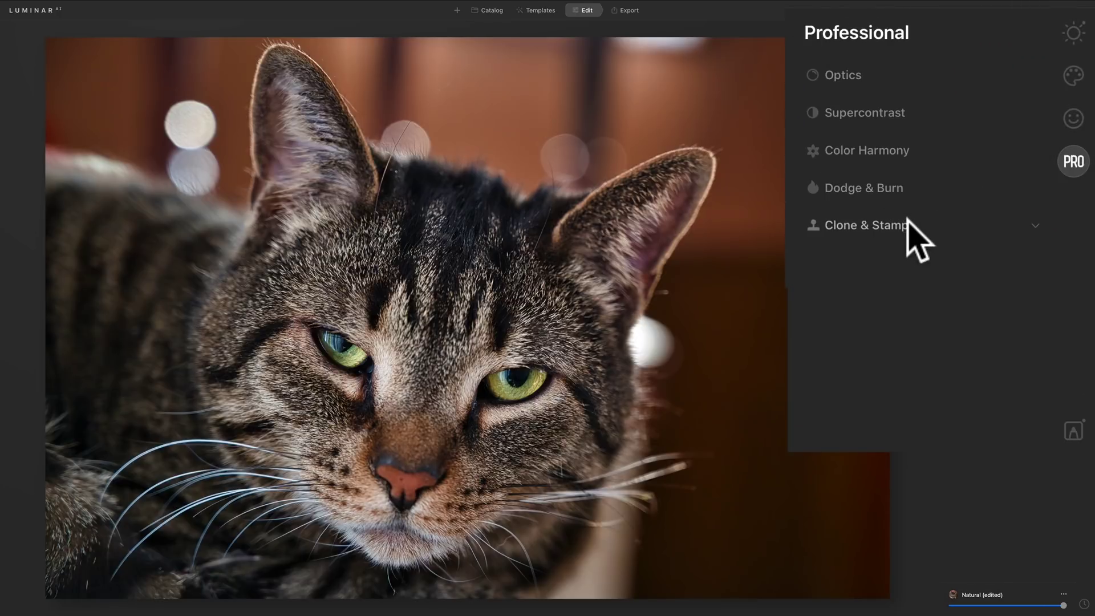
left_click(1000, 128)
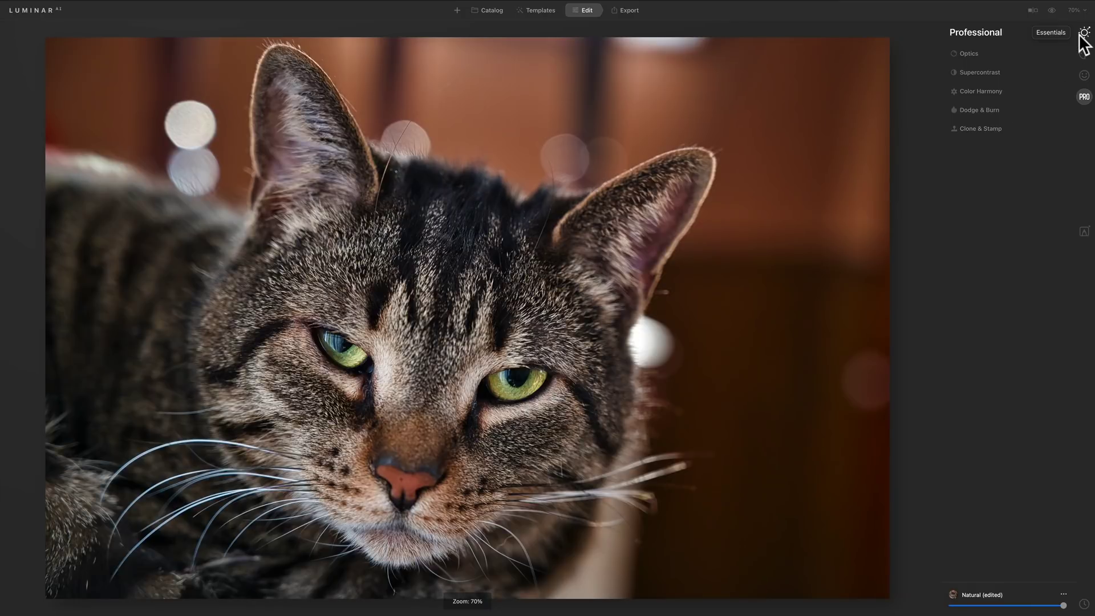
left_click(1083, 33)
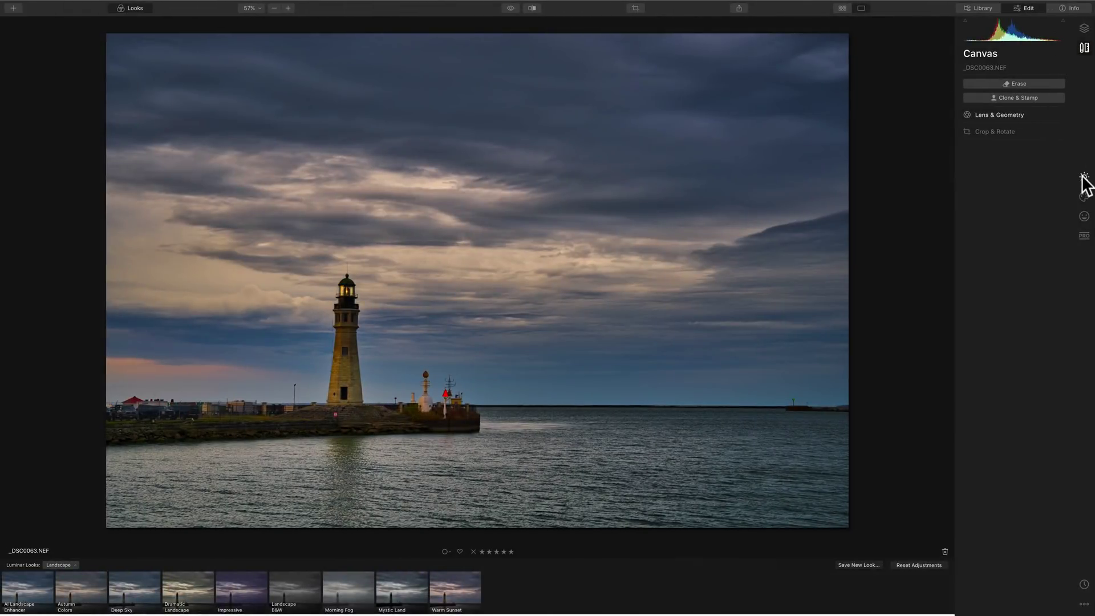
Step: Compare the Essentials and Creative tool groups in Luminar 4 with the Creative tools in Luminar AI
left_click(1083, 177)
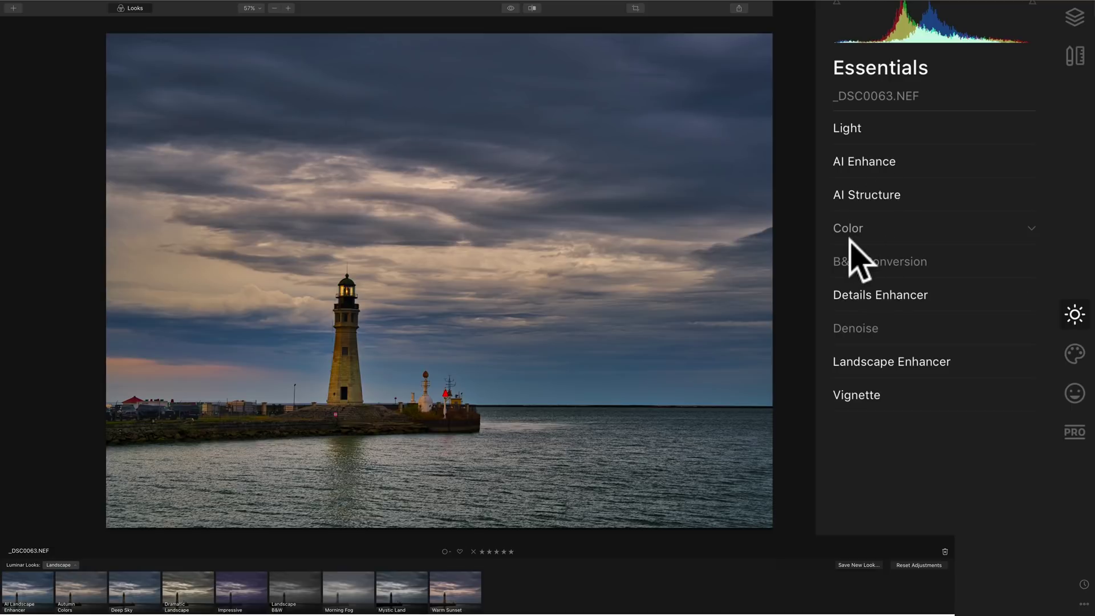
left_click(1075, 355)
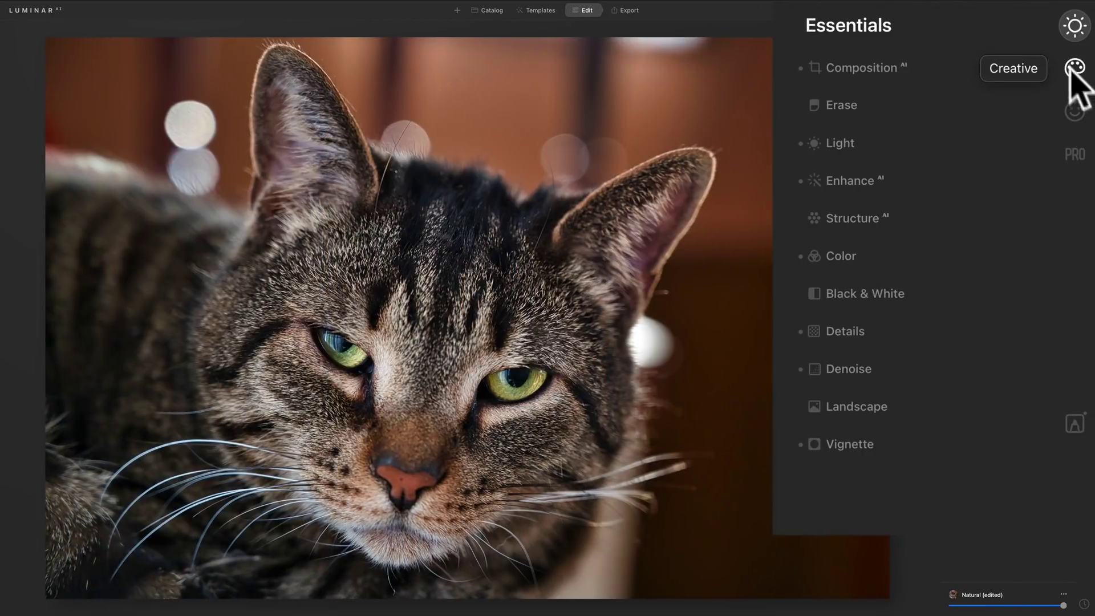
left_click(1071, 66)
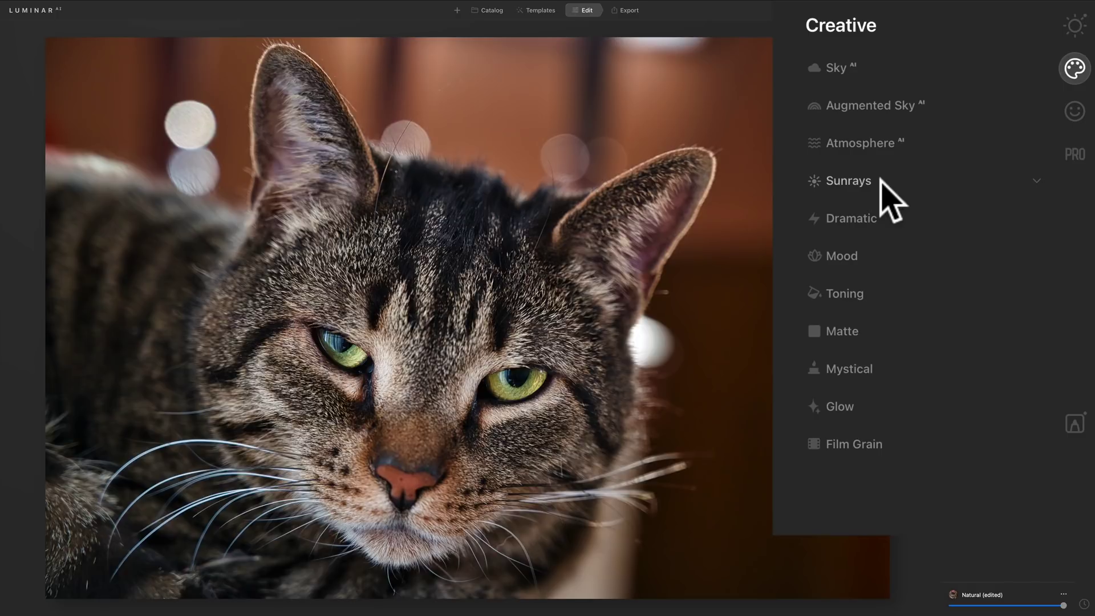
Step: Compare the Atmosphere AI settings in Luminar AI with the Fog settings among the Creative tools in Luminar 4
left_click(930, 144)
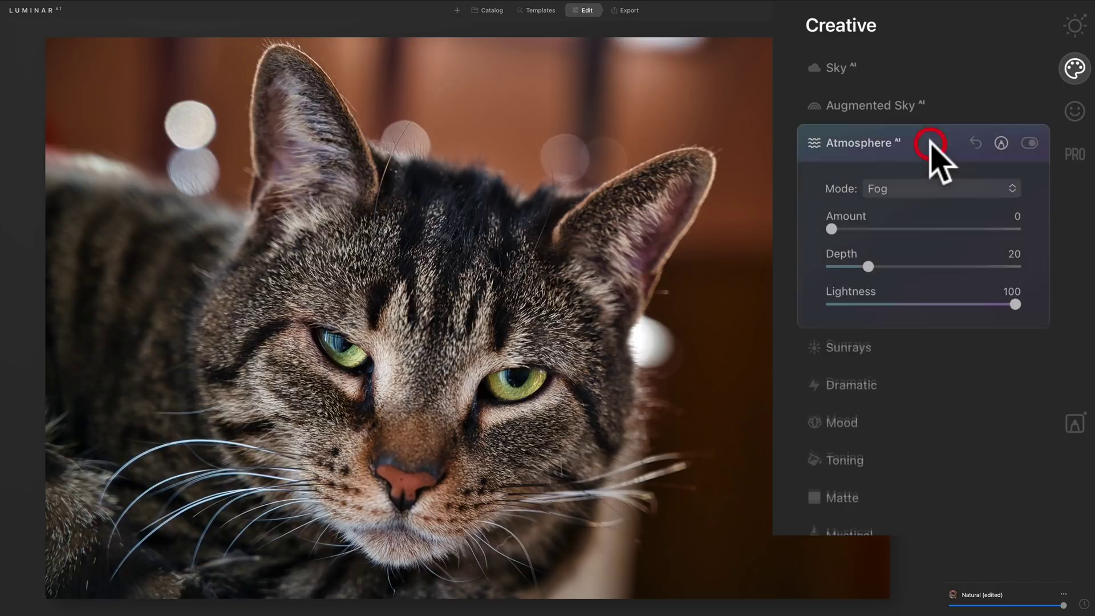
left_click(931, 143)
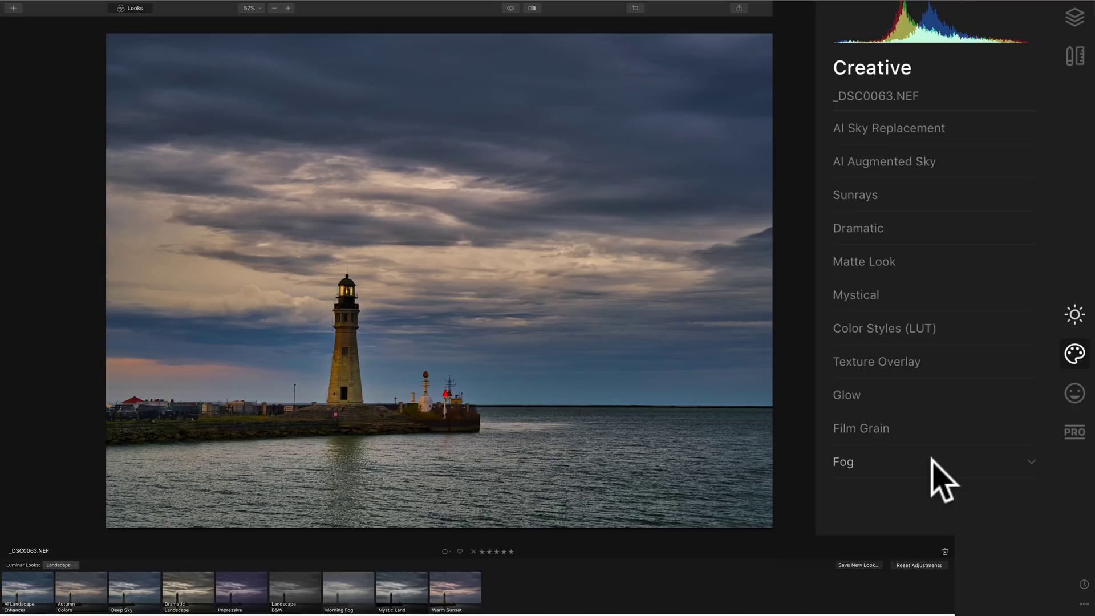
left_click(935, 463)
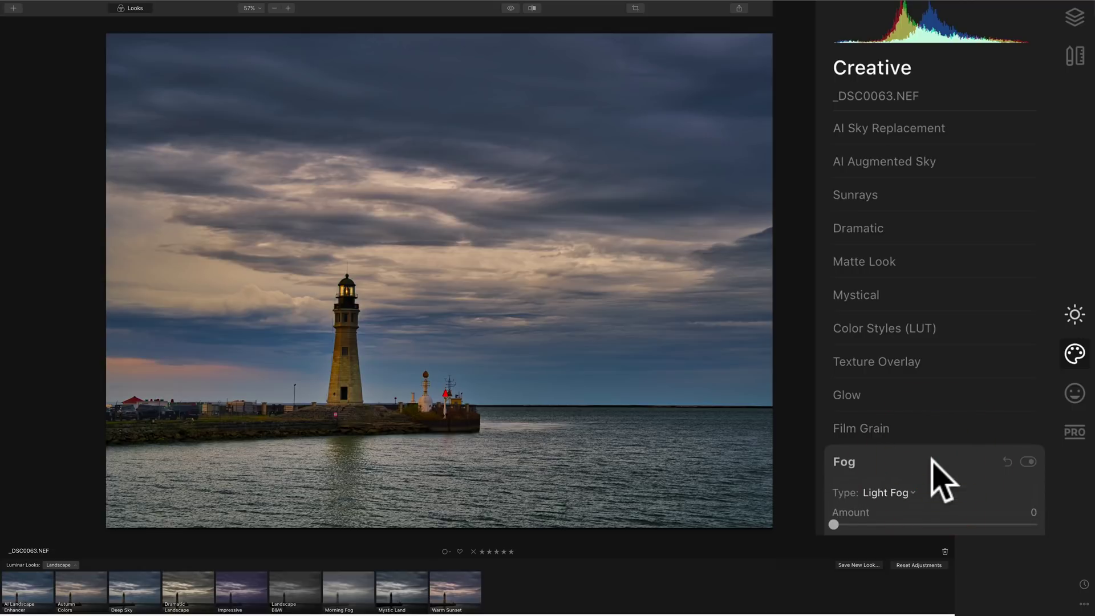
left_click(932, 459)
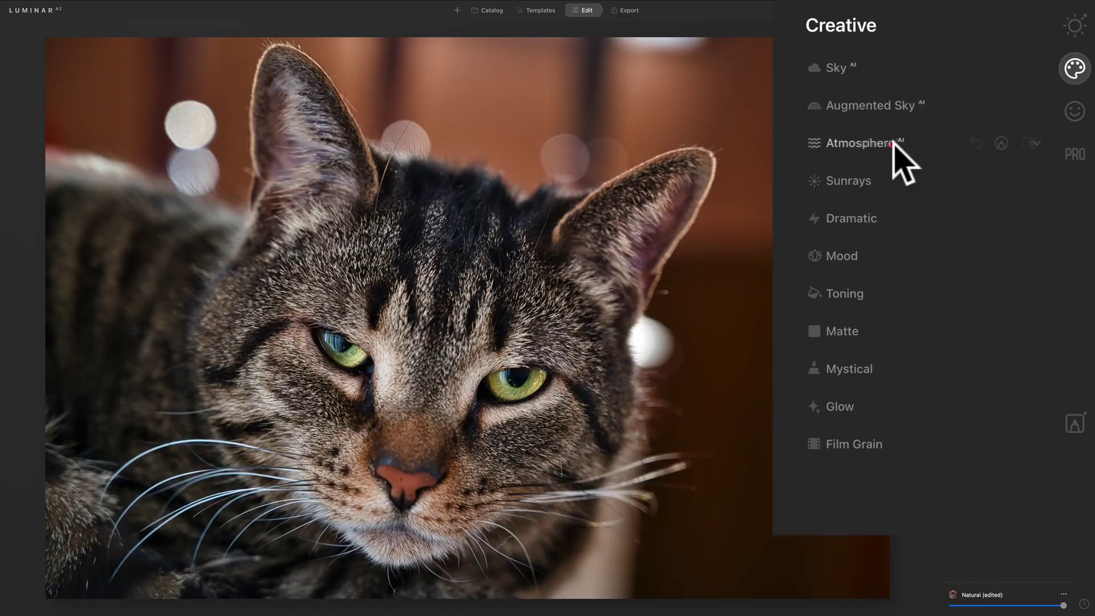
Step: Switch to Luminar AI and examine the modes offered by the Atmosphere AI tool
left_click(894, 144)
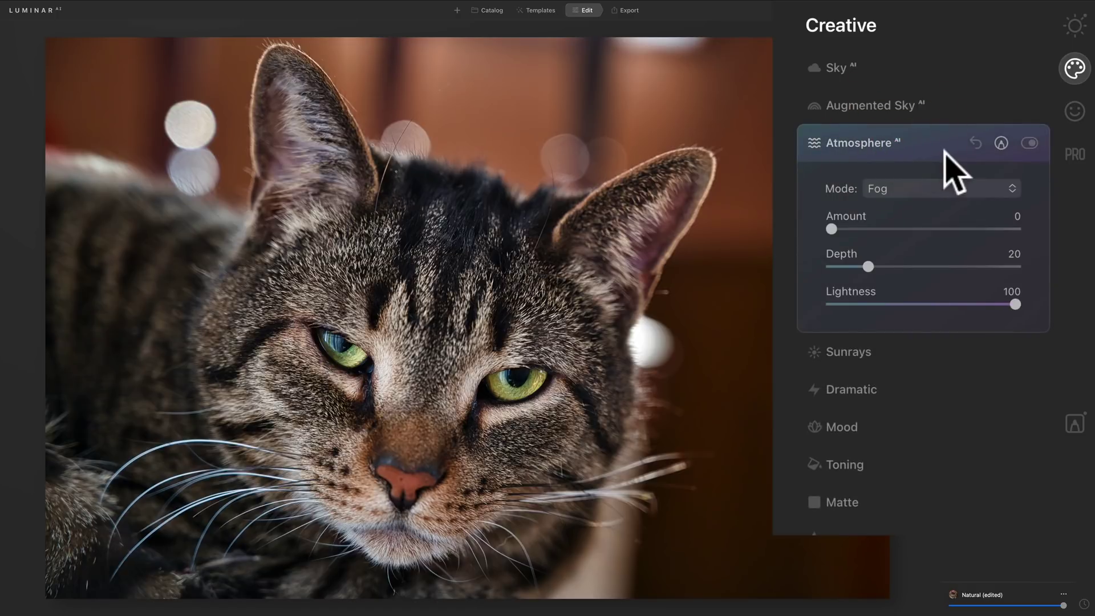
left_click(948, 182)
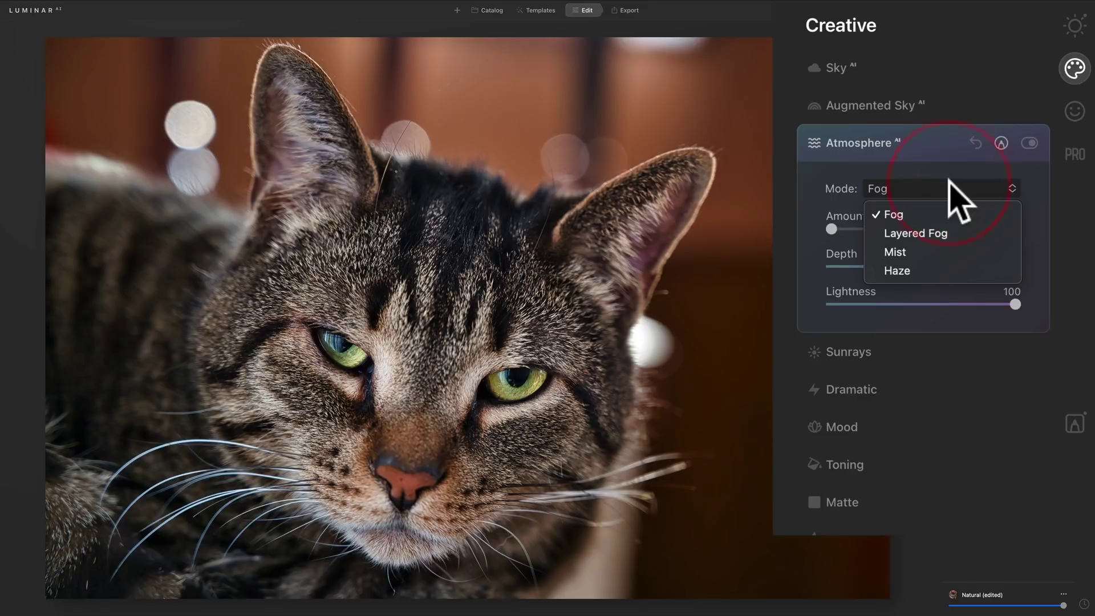
left_click(949, 186)
left_click(944, 160)
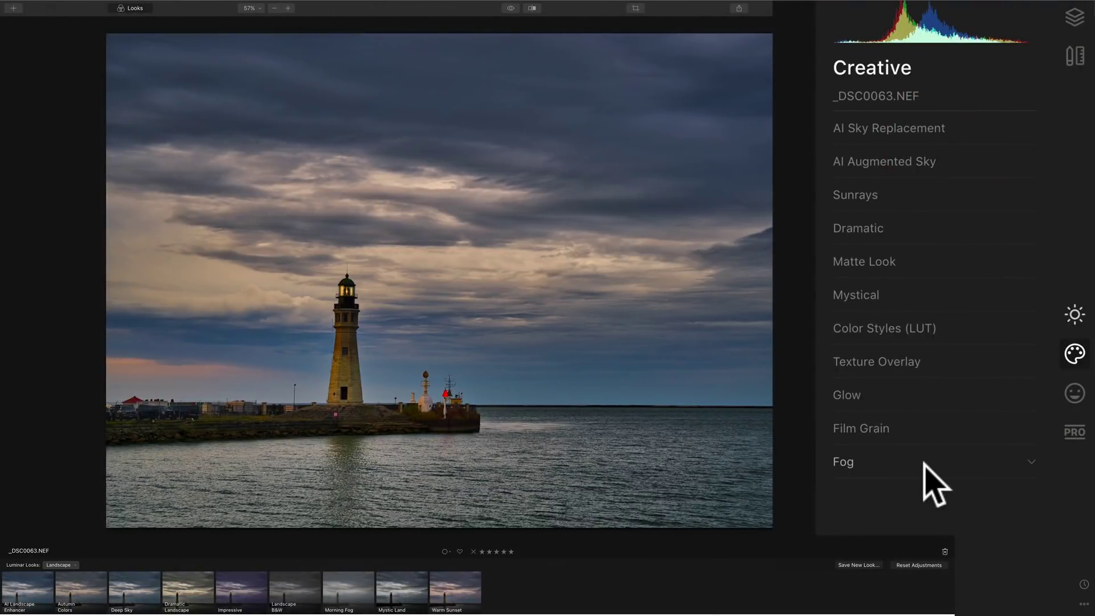
Step: Switch to Luminar 4 and examine the type options of the Fog tool
left_click(924, 463)
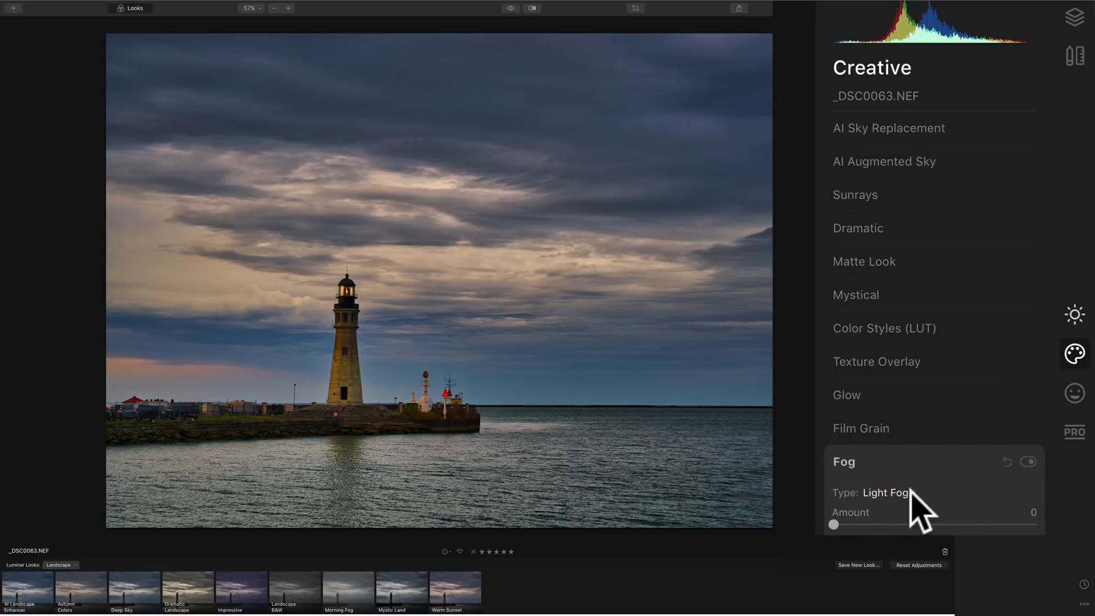
left_click(911, 492)
left_click(885, 489)
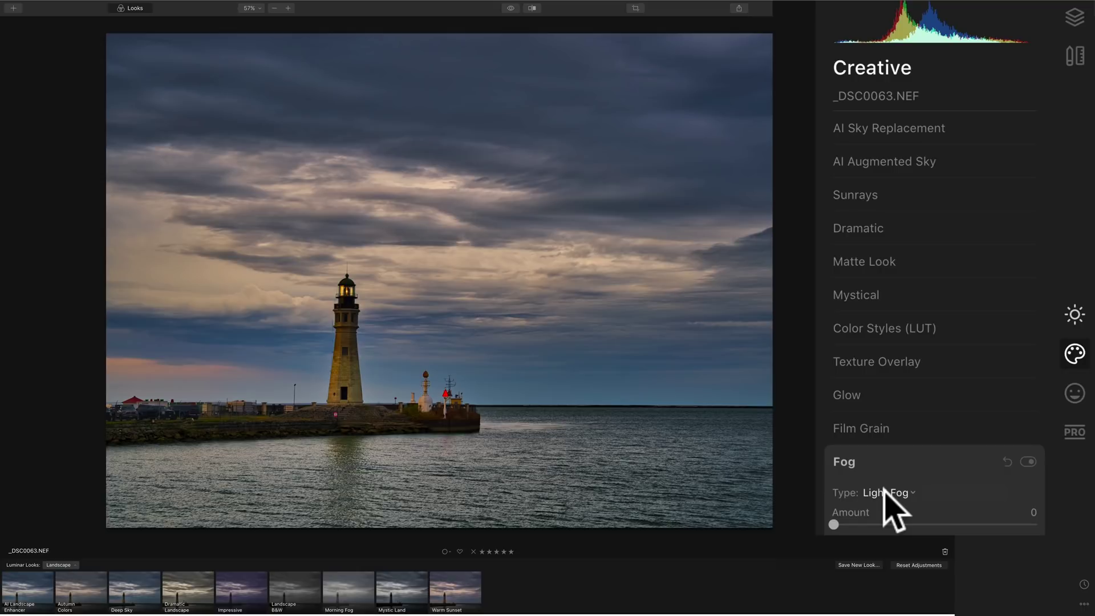
left_click(904, 468)
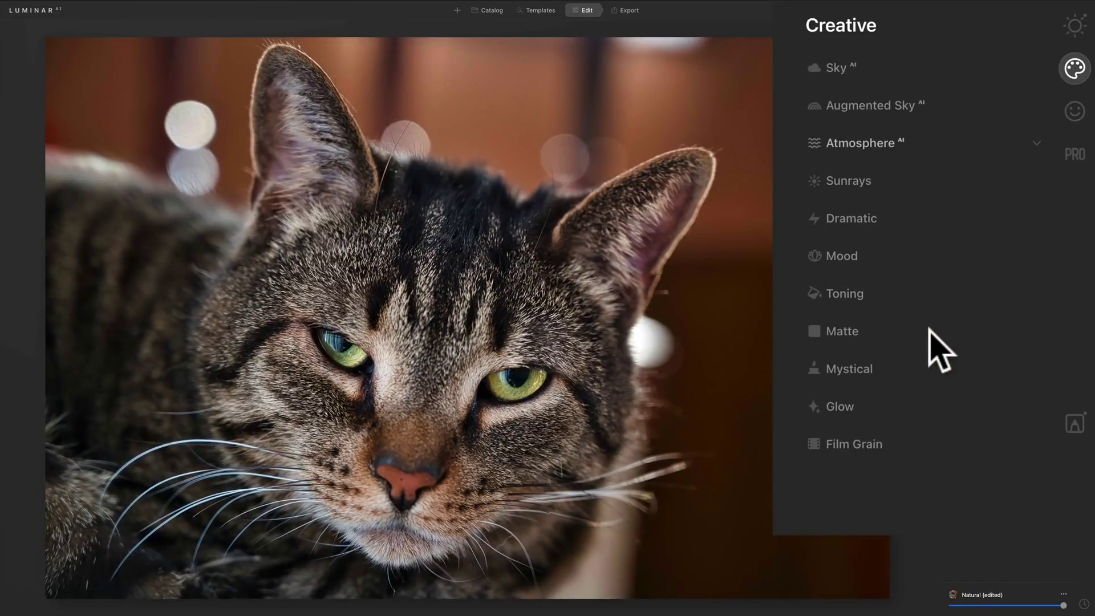
Step: Switch to Luminar AI and examine the Mood tool and the Local Masking options for adding Basic and Texture masks
left_click(911, 255)
left_click(911, 255)
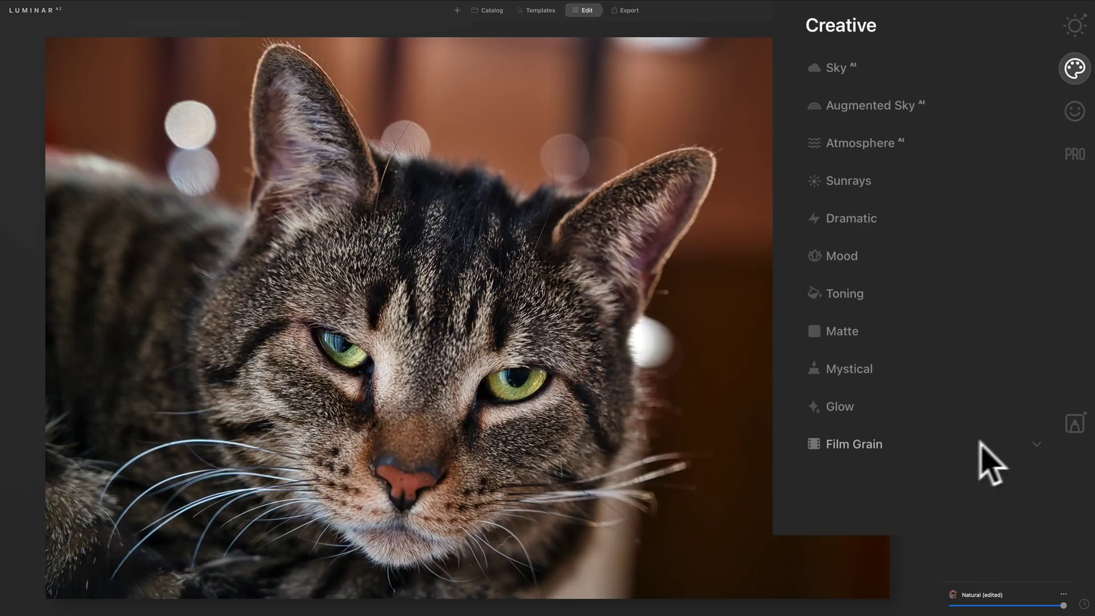
left_click(1075, 425)
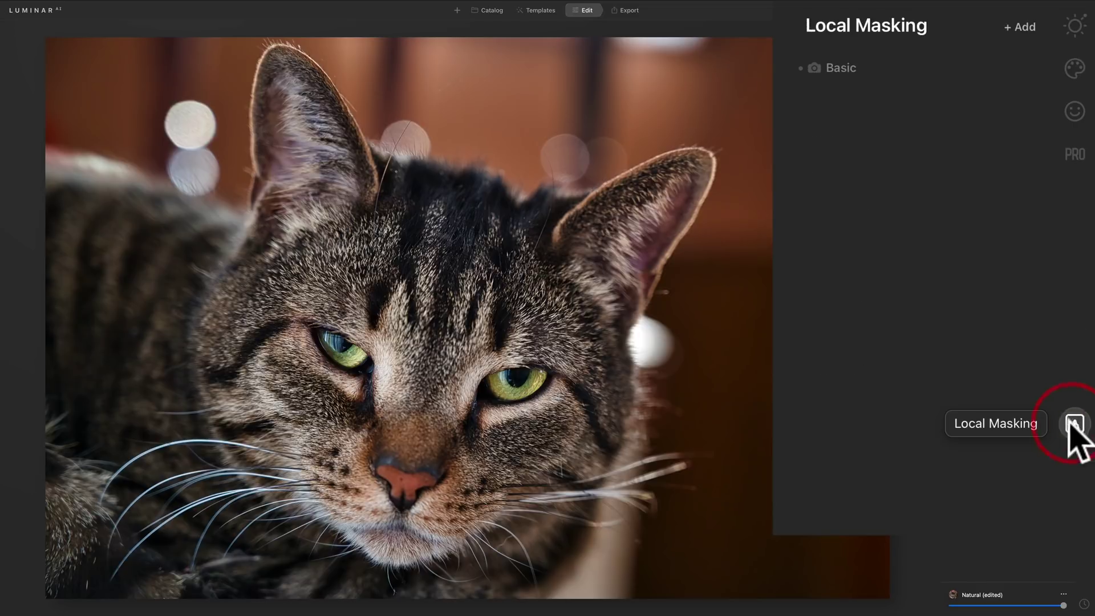
left_click(1021, 26)
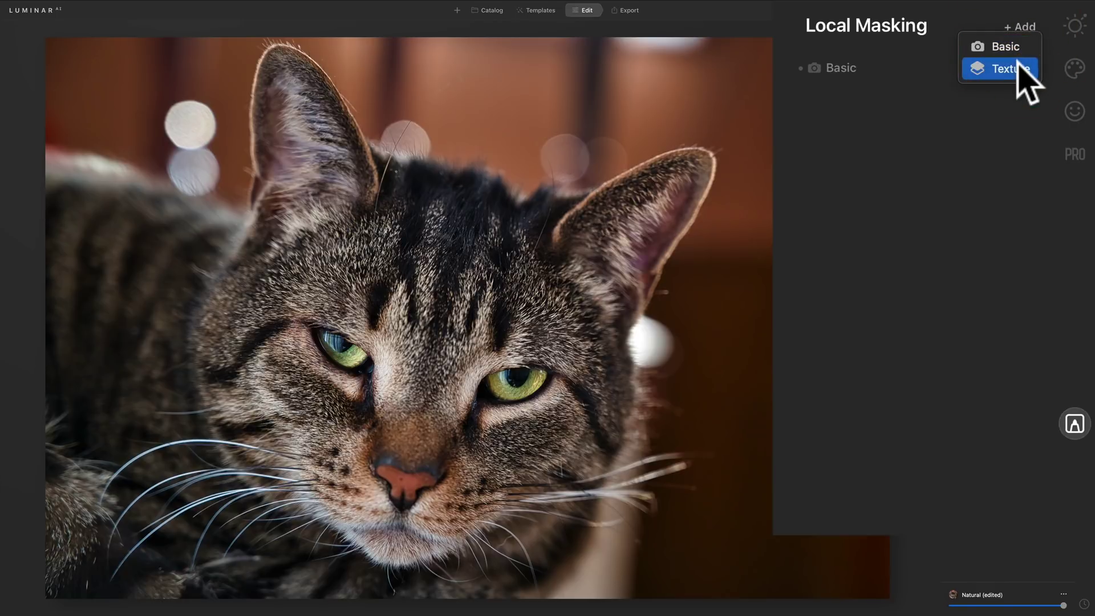
left_click(1023, 11)
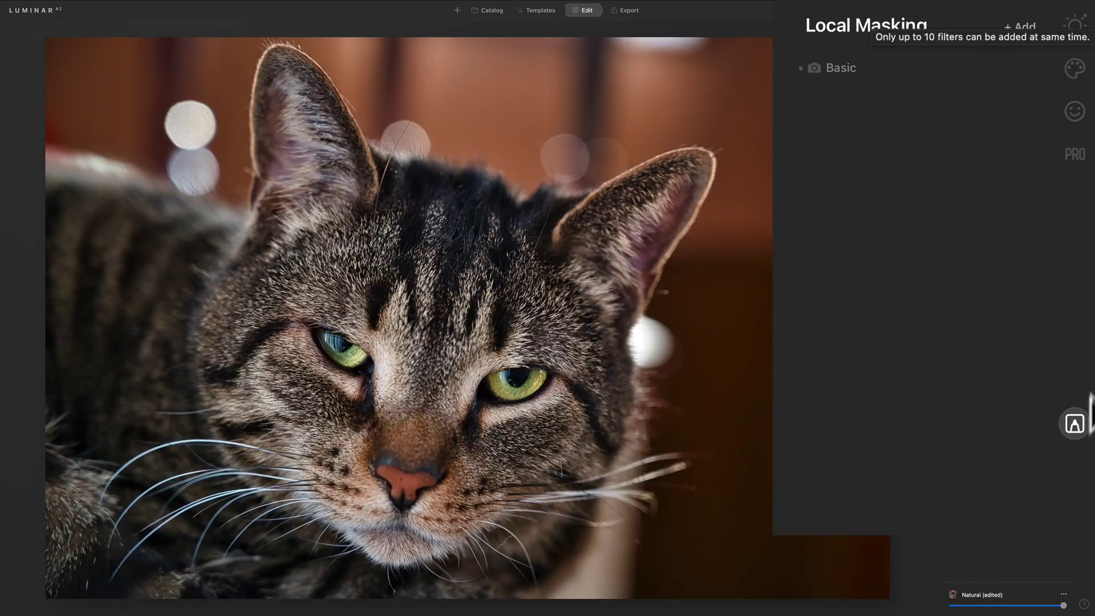
left_click(1010, 25)
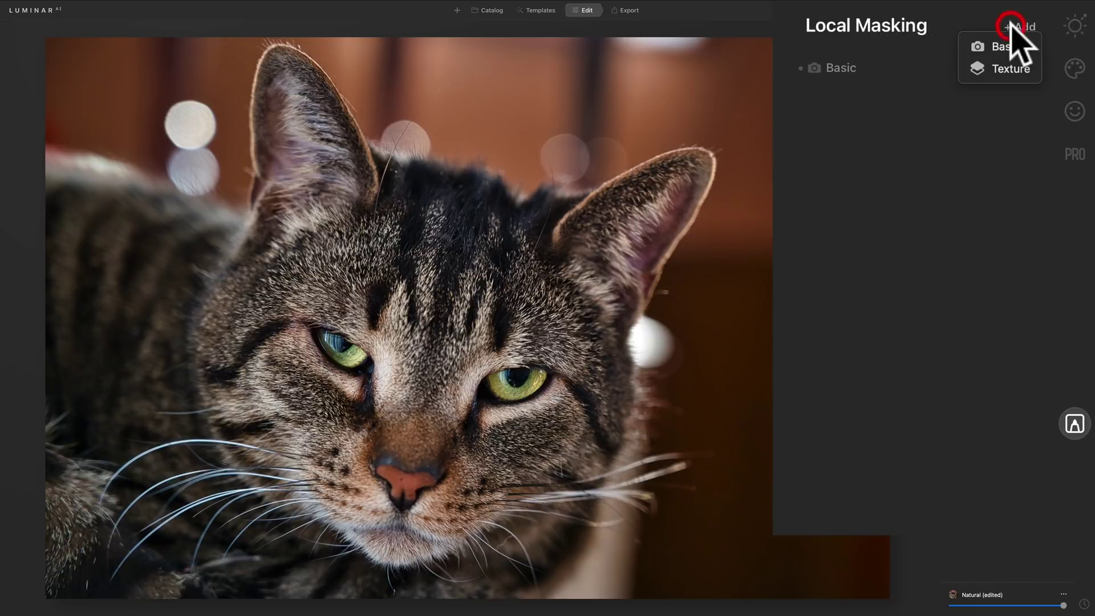
left_click(942, 4)
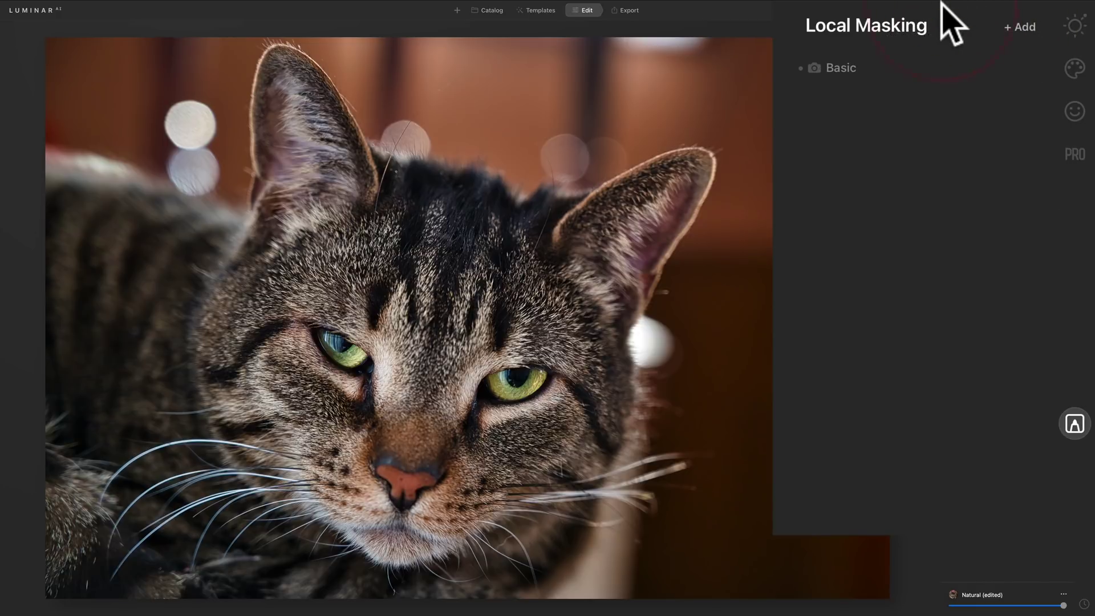
Step: Show the Portrait tools in both Luminar AI and Luminar 4, and examine the Skin AI and Face AI settings
left_click(1072, 111)
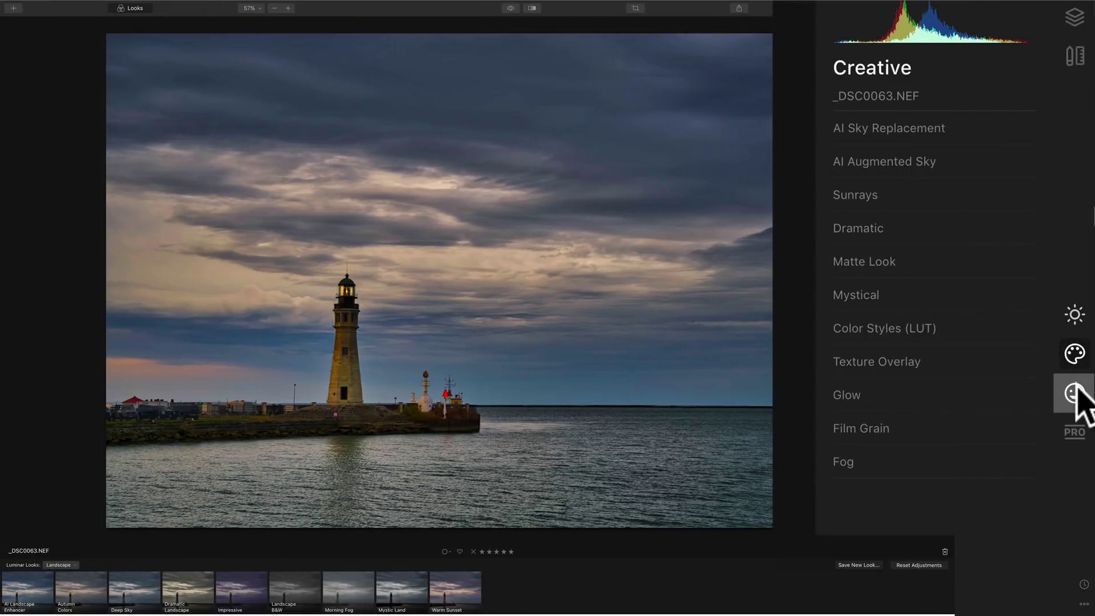
left_click(1076, 391)
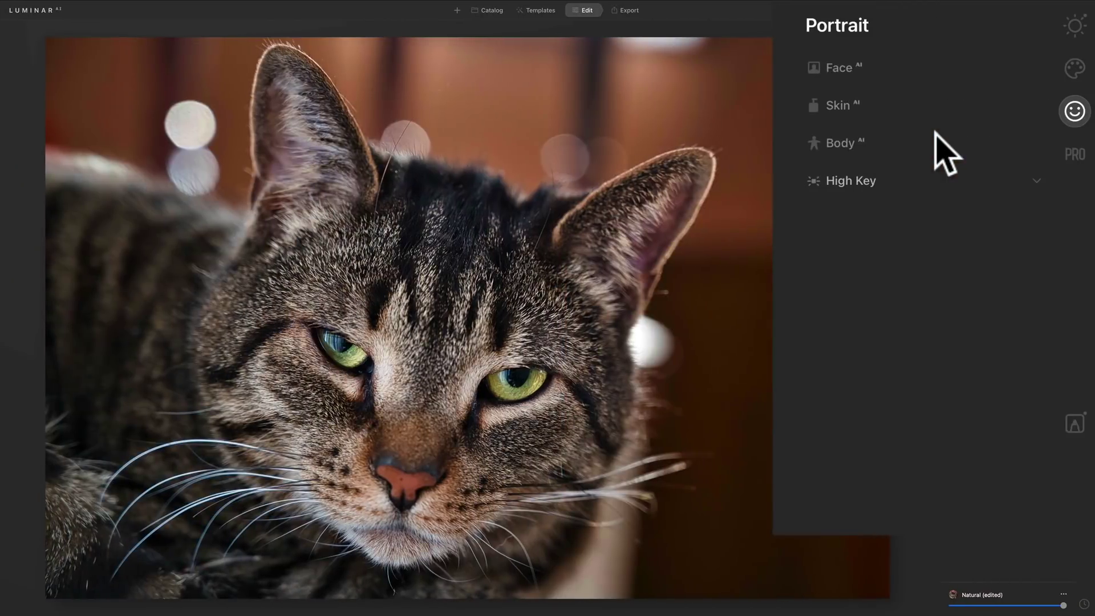
left_click(905, 108)
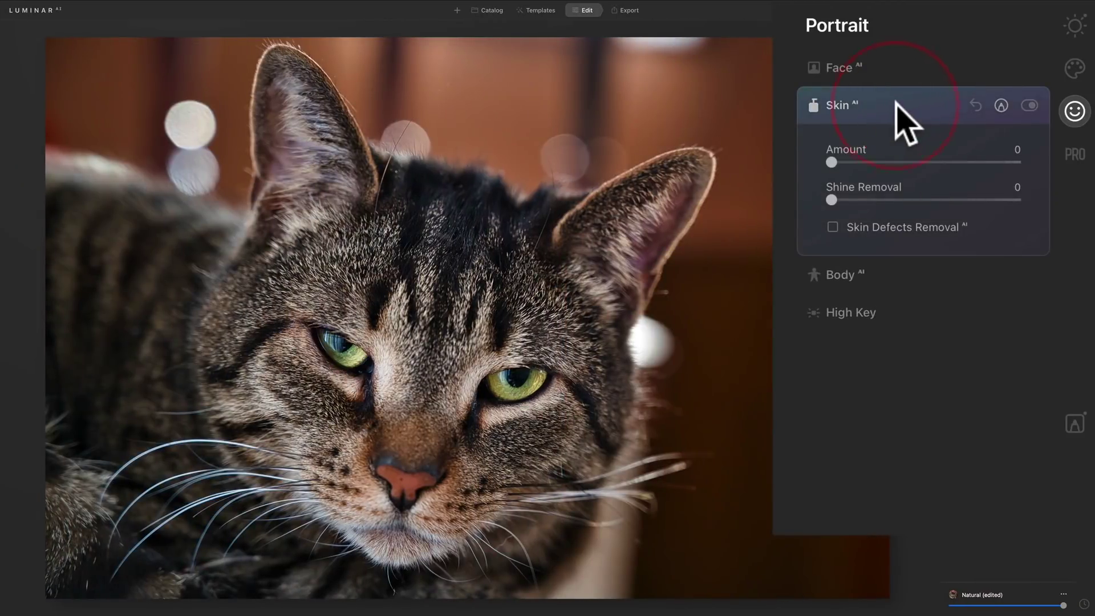
left_click(896, 102)
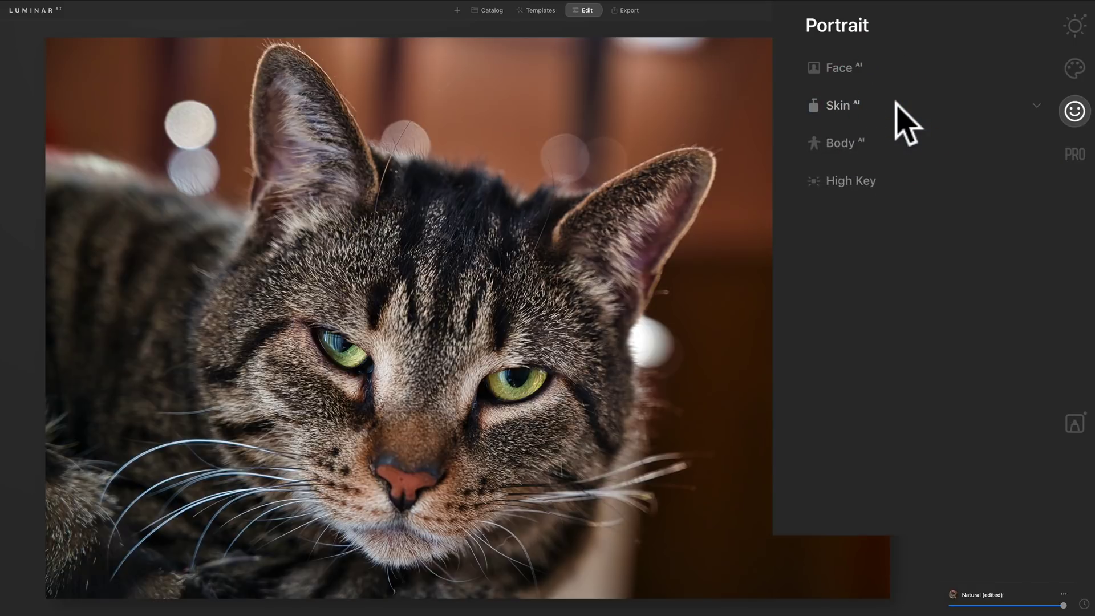
left_click(907, 70)
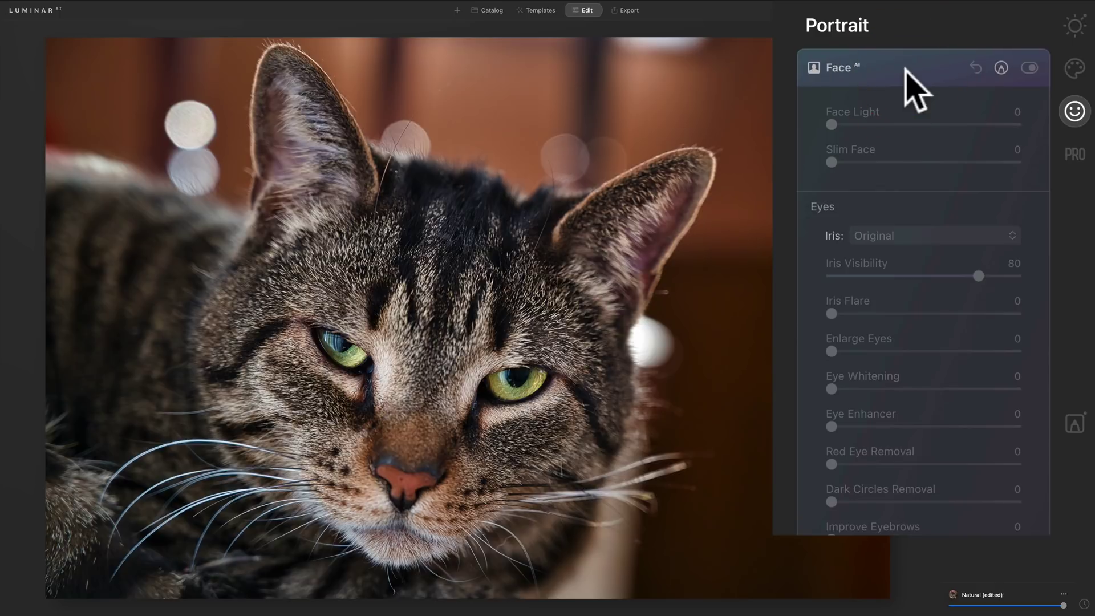
left_click(906, 69)
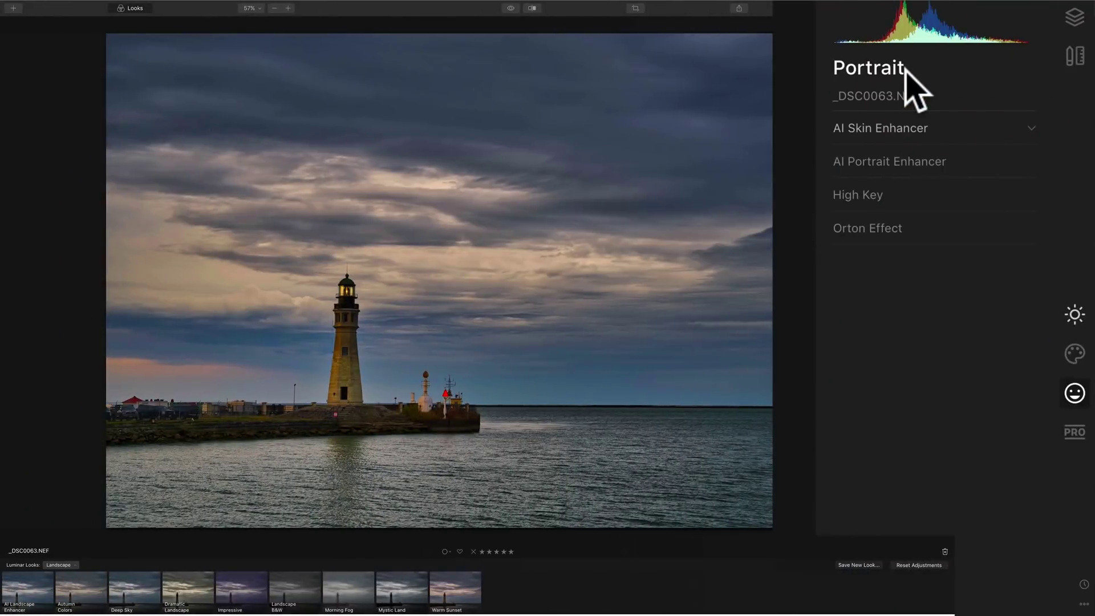
Step: Compare the AI Portrait Enhancer settings in Luminar 4 with the Face AI settings in Luminar AI
left_click(963, 160)
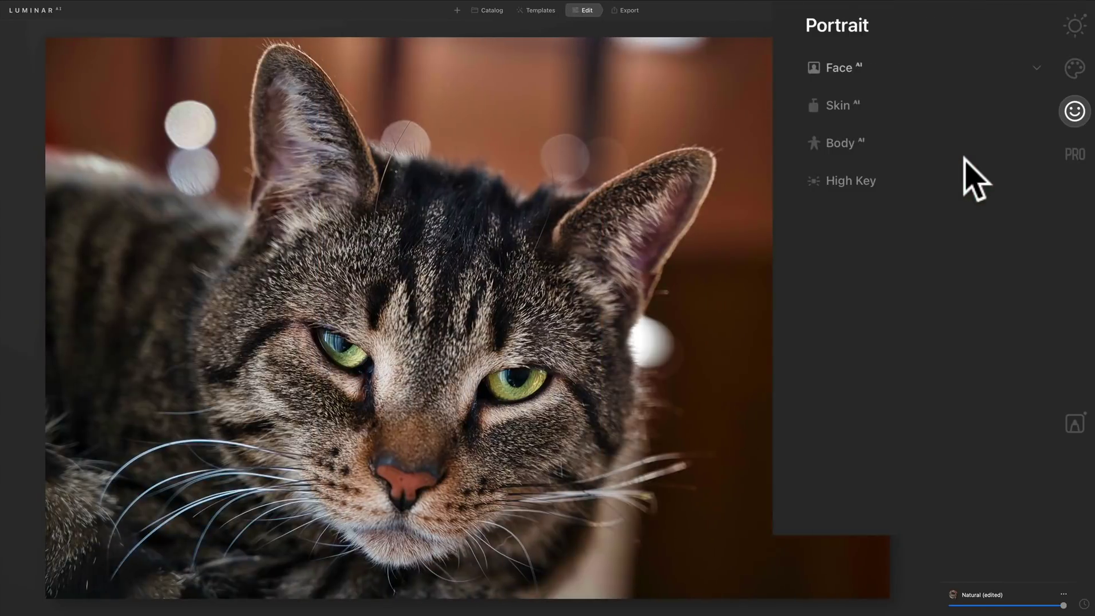
left_click(949, 68)
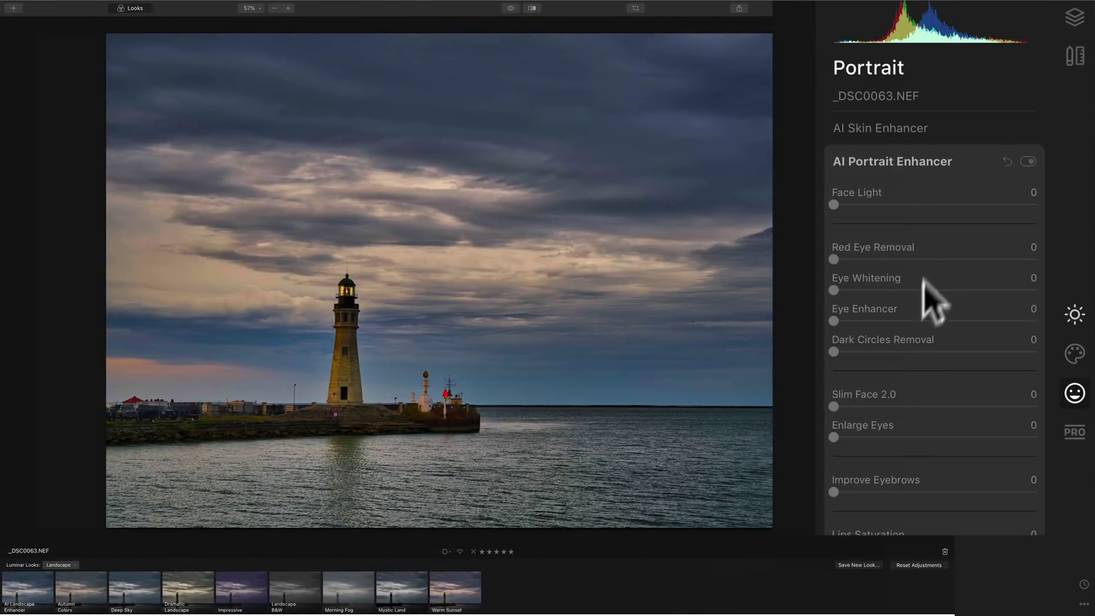
left_click(954, 158)
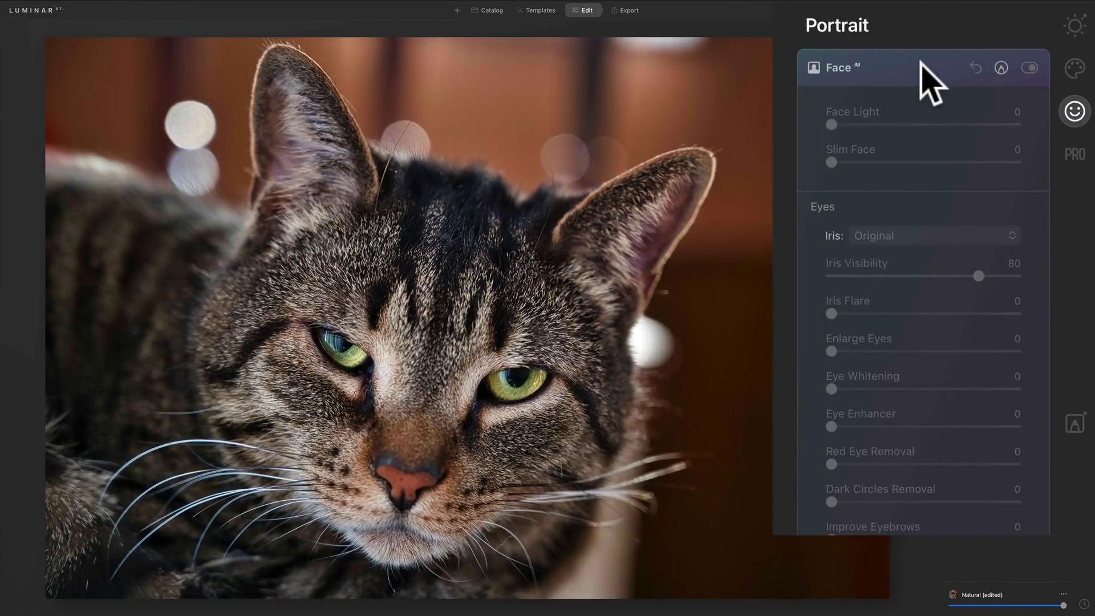
left_click(924, 67)
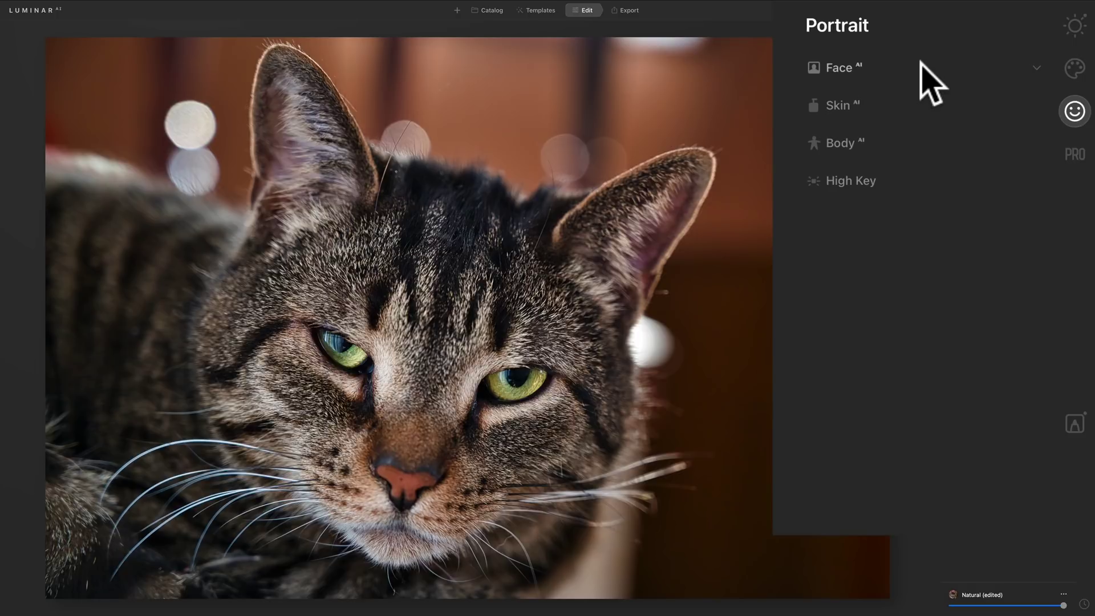
Step: Examine the Shape and Abdomen settings of the Body AI tool in Luminar AI
left_click(912, 143)
left_click(912, 140)
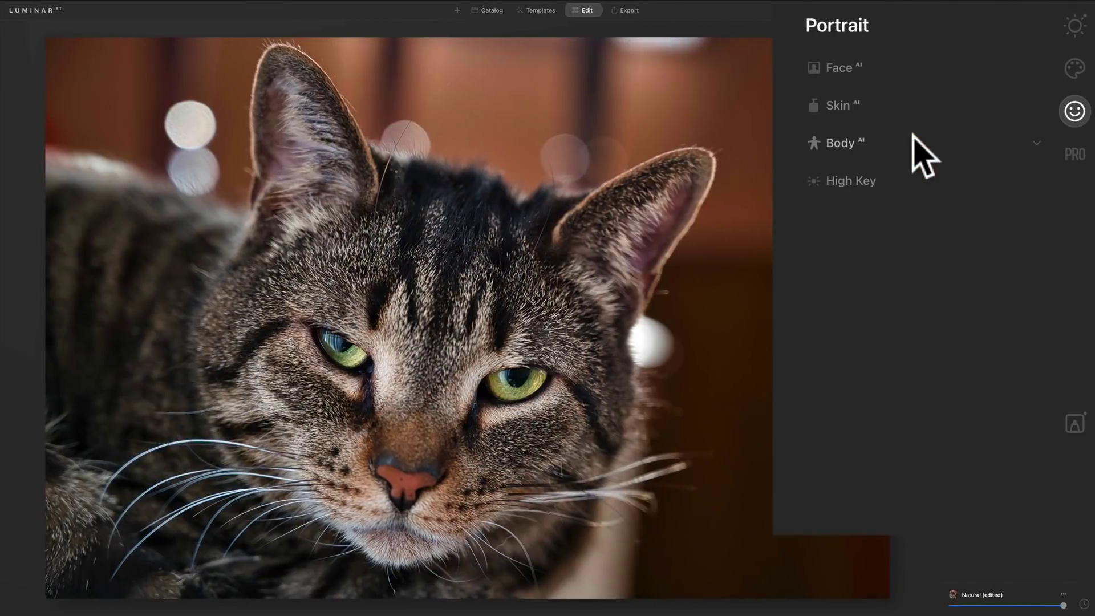
left_click(912, 140)
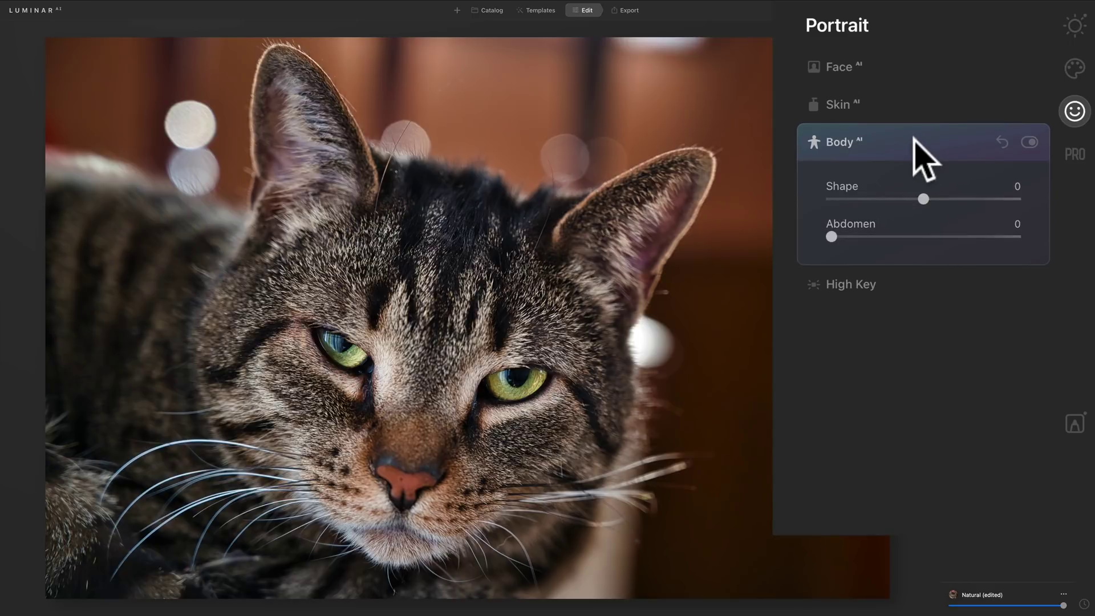
left_click(915, 143)
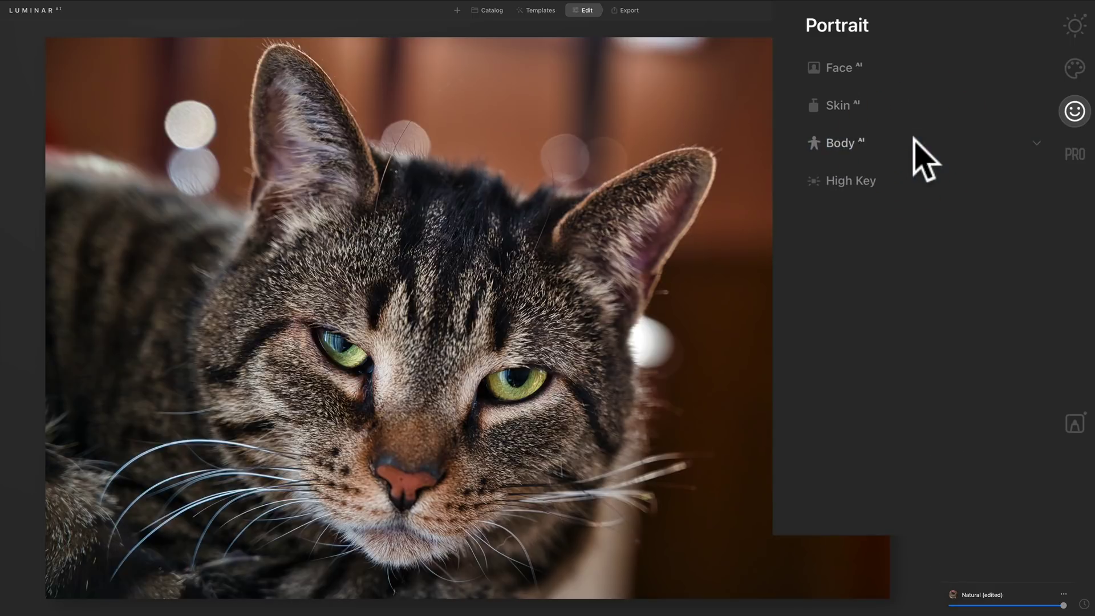
Step: Compare the High Key settings among the Portrait tools in Luminar AI and Luminar 4
left_click(928, 190)
left_click(928, 193)
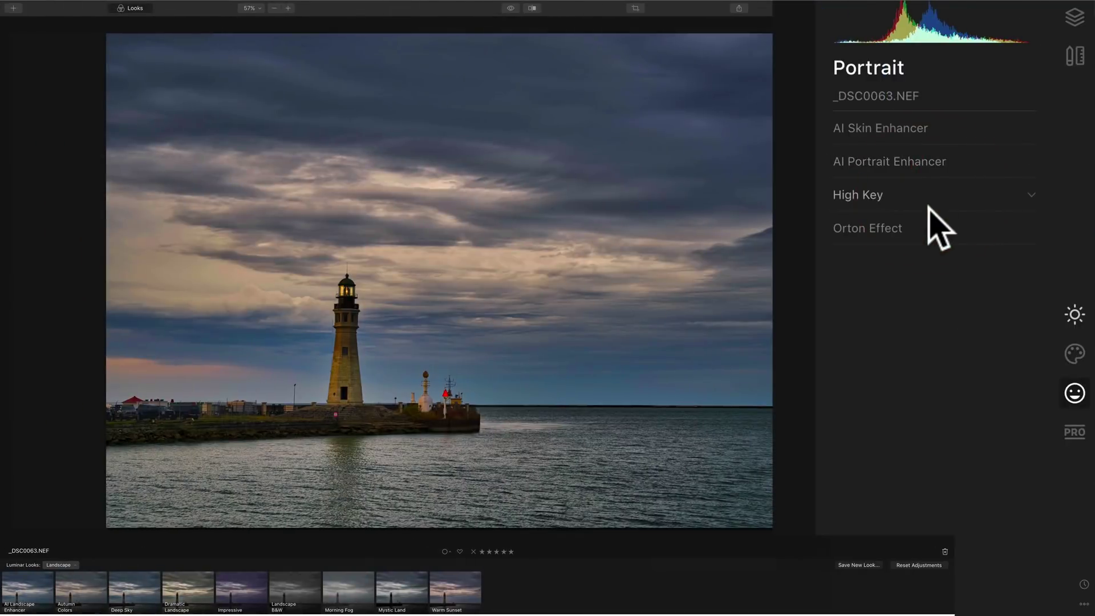
left_click(929, 197)
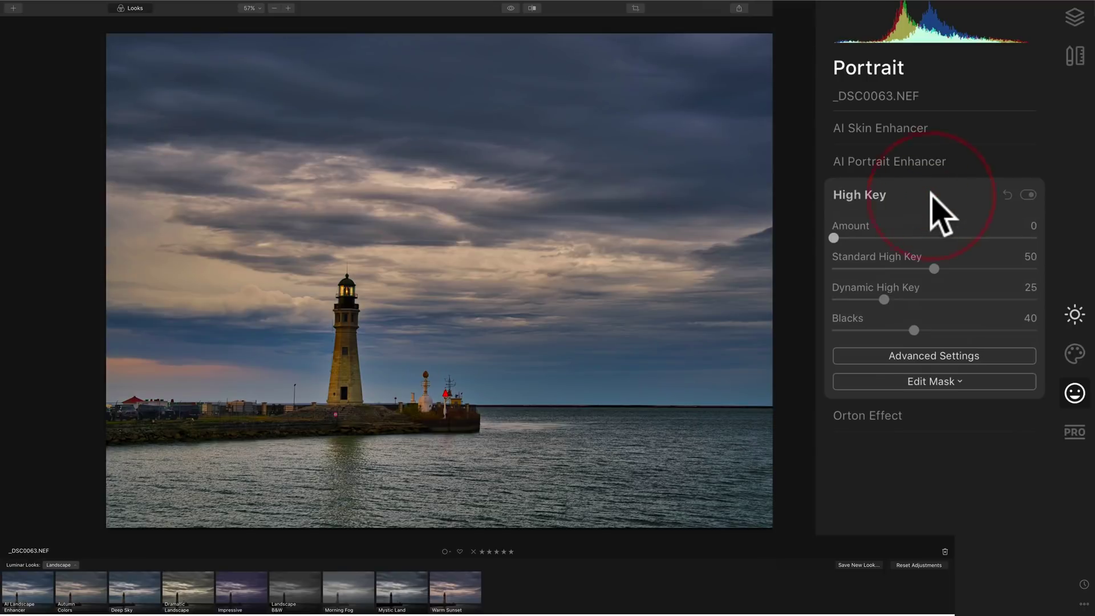
left_click(931, 193)
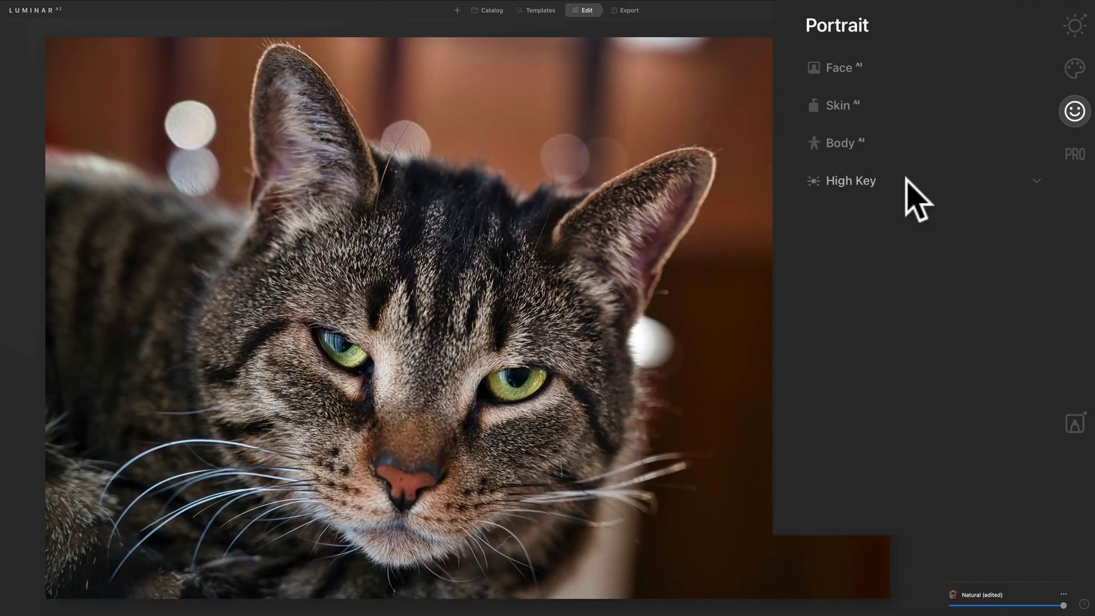
Step: Examine the Glow tool's type options among the Creative tools in Luminar AI, and return to the Portrait tools
left_click(1074, 68)
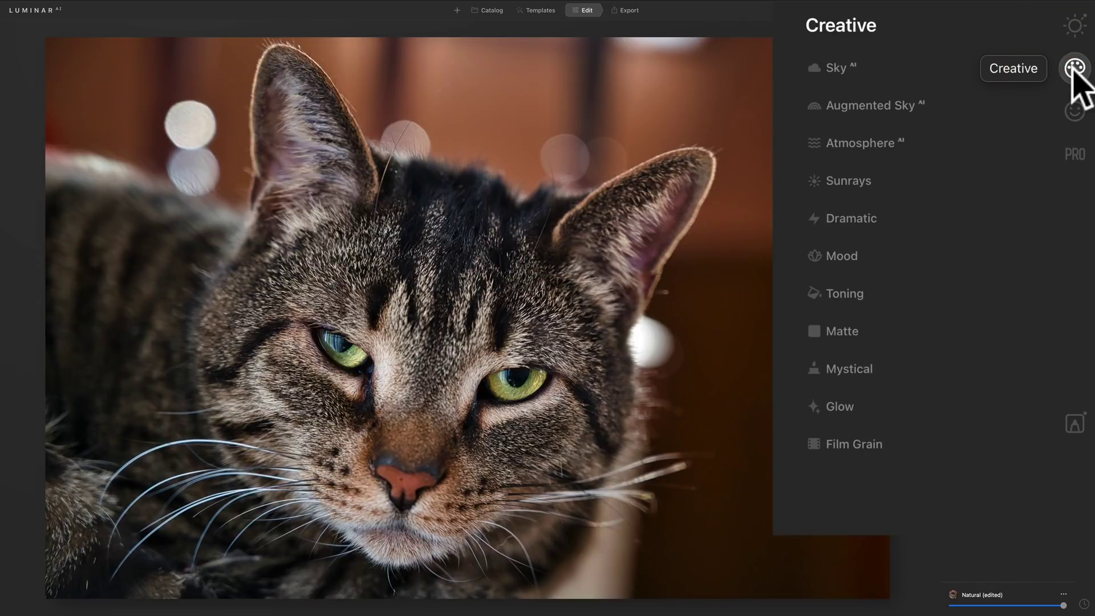
left_click(953, 407)
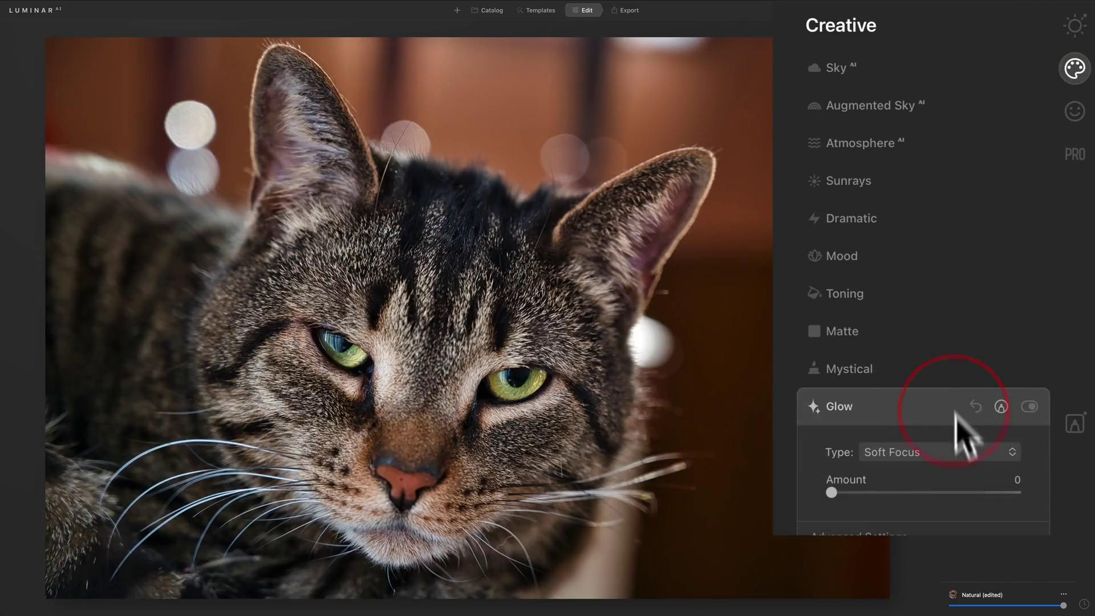
left_click(959, 452)
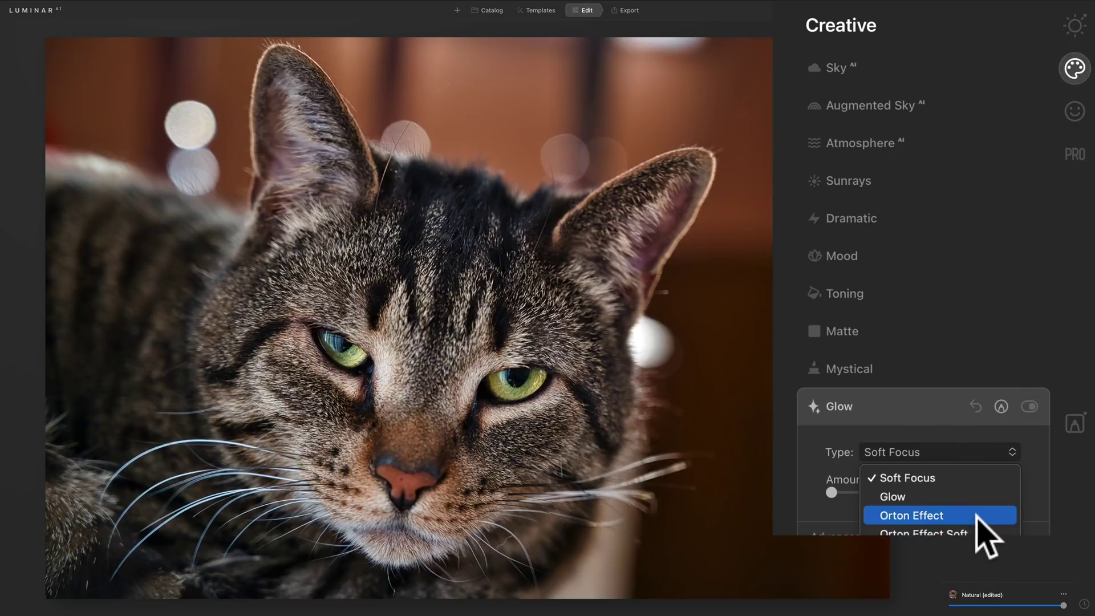
left_click(918, 406)
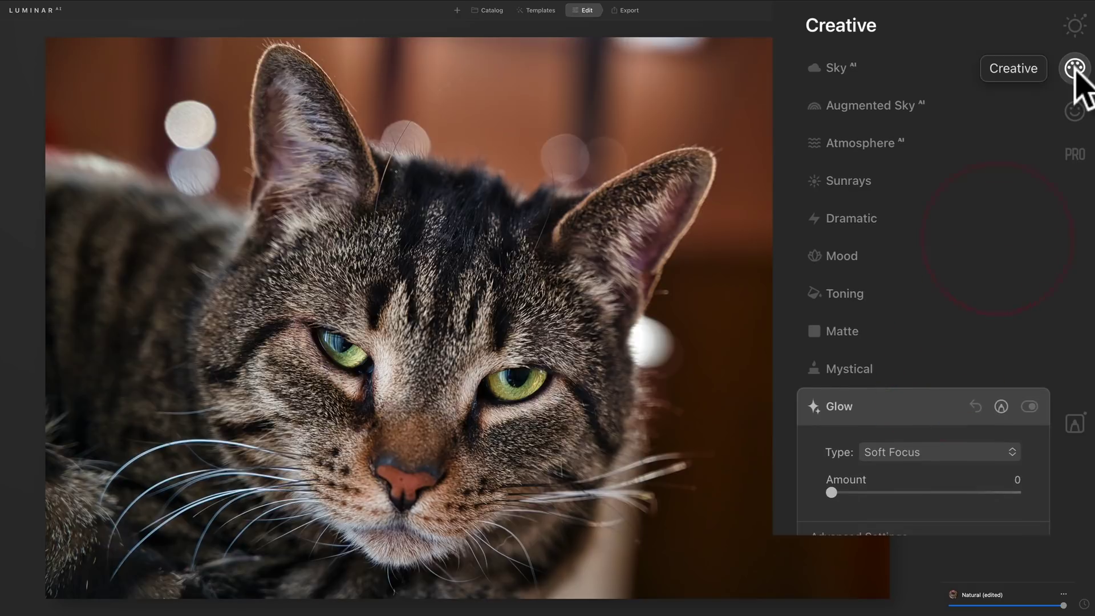
left_click(1074, 110)
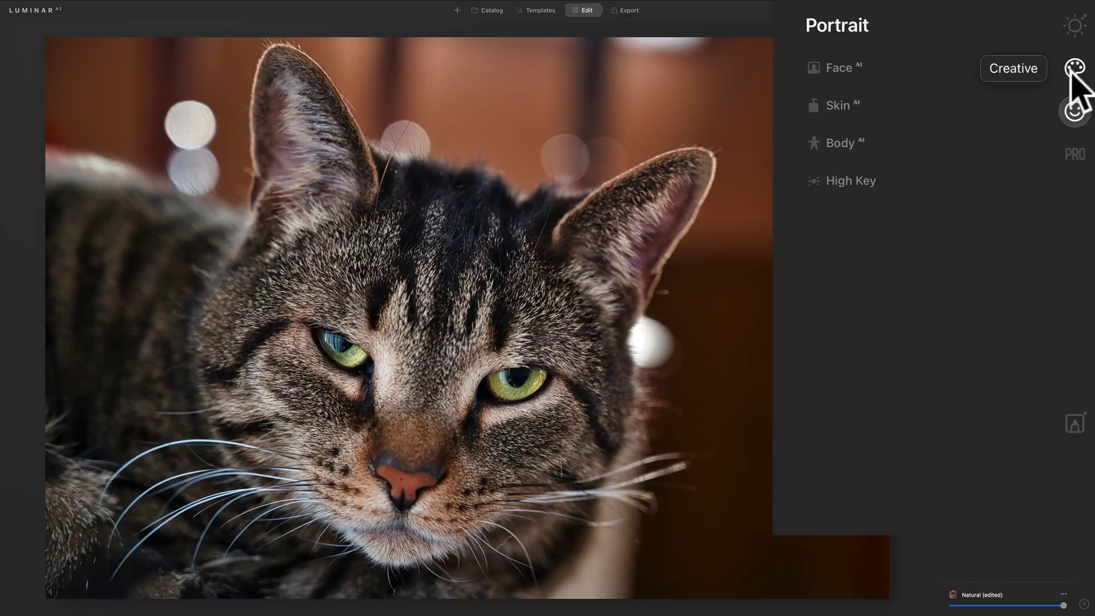
Step: Show the Professional tools in both Luminar AI and Luminar 4, and examine the Supercontrast settings and mask types in Luminar AI
left_click(1075, 154)
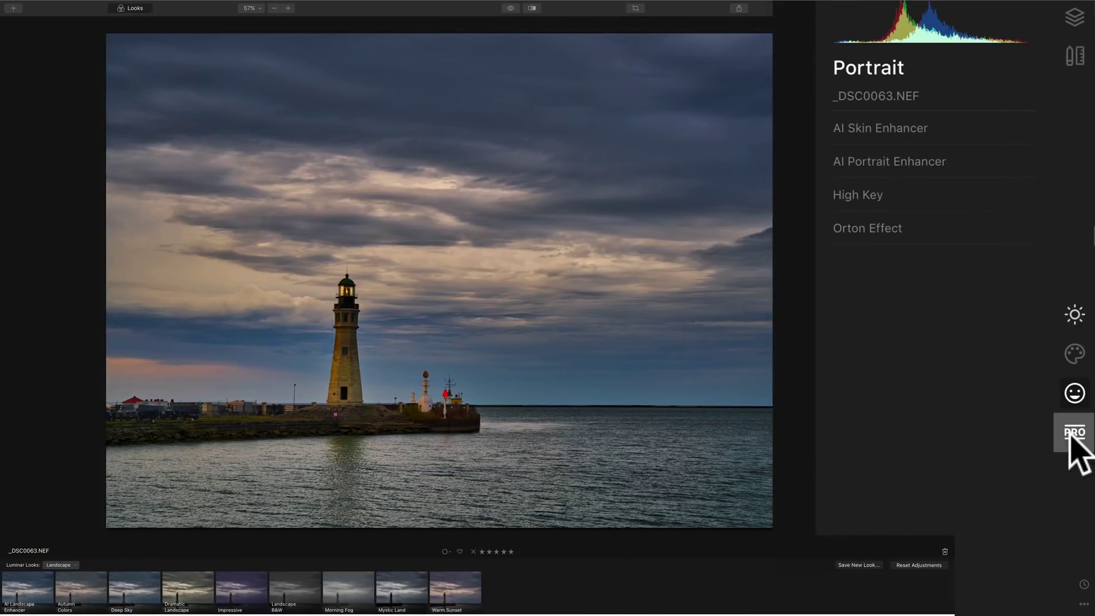
left_click(1072, 434)
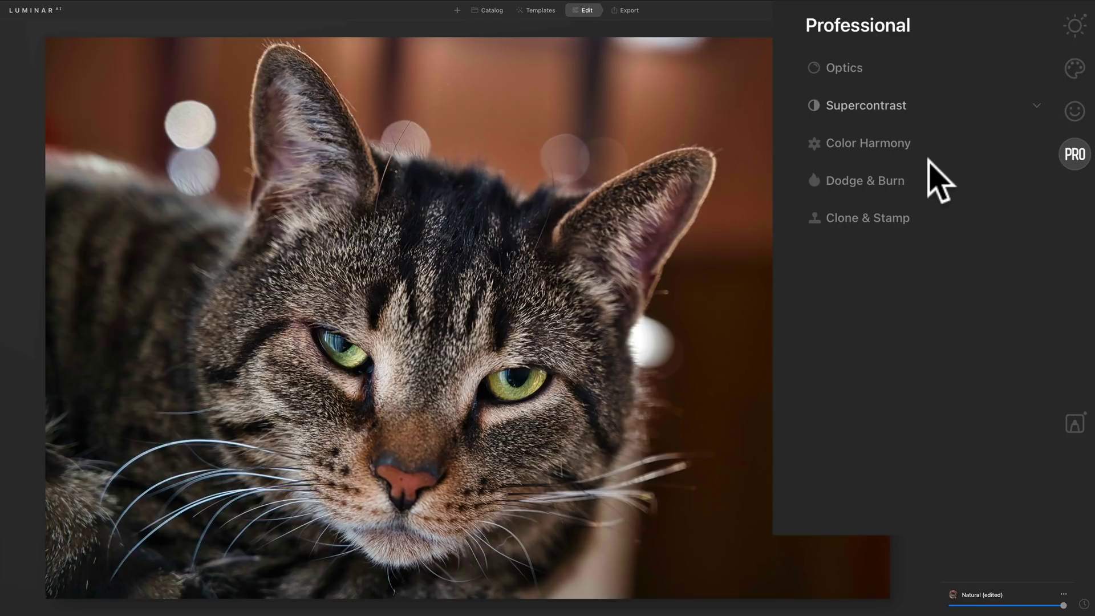
left_click(946, 105)
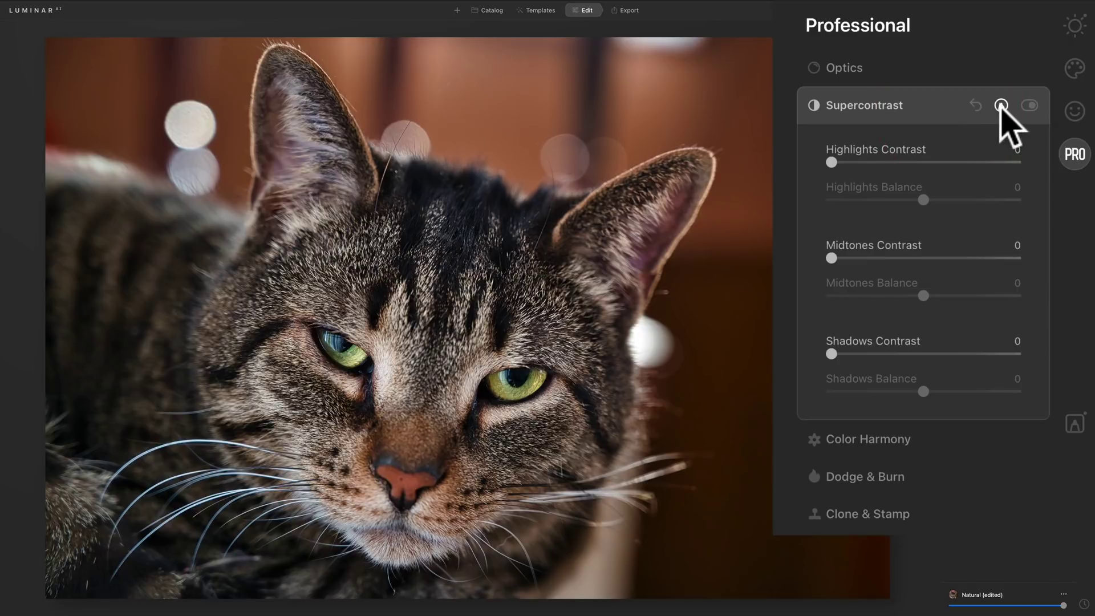
left_click(1001, 105)
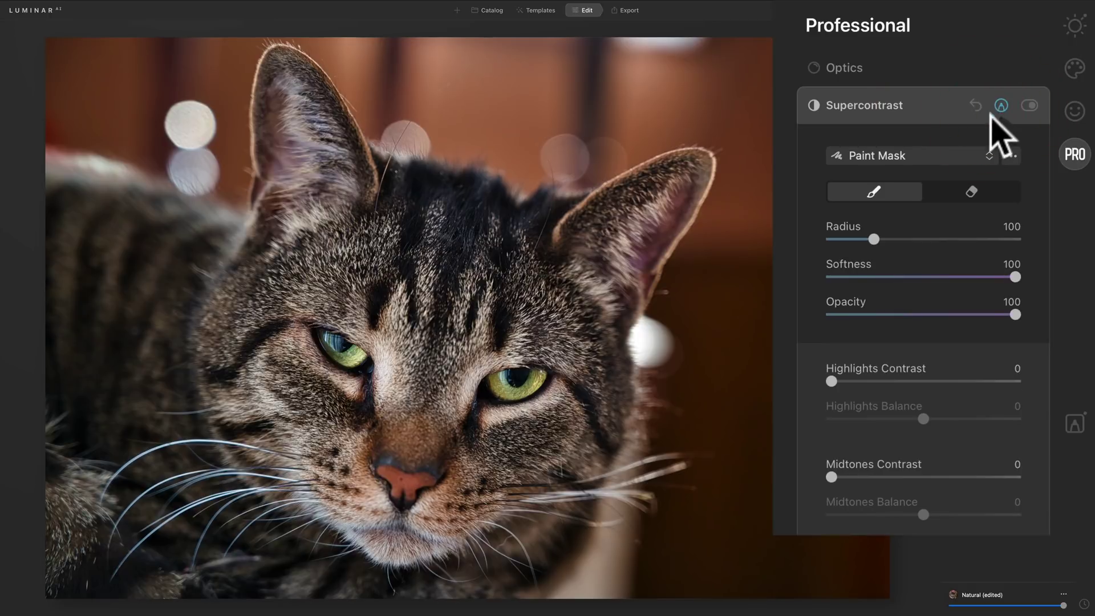
left_click(983, 156)
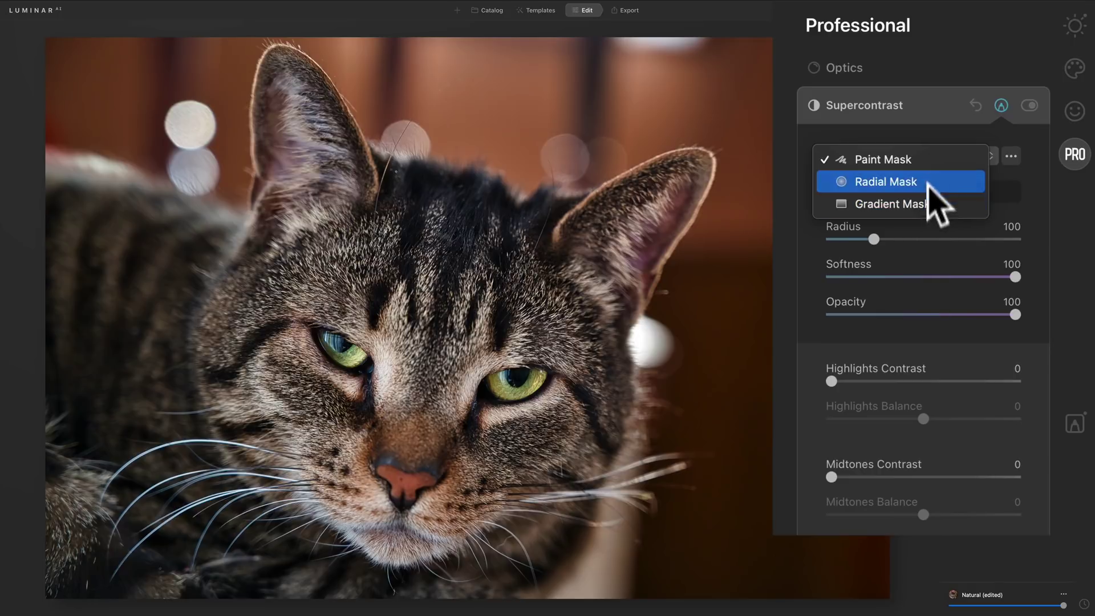
left_click(940, 138)
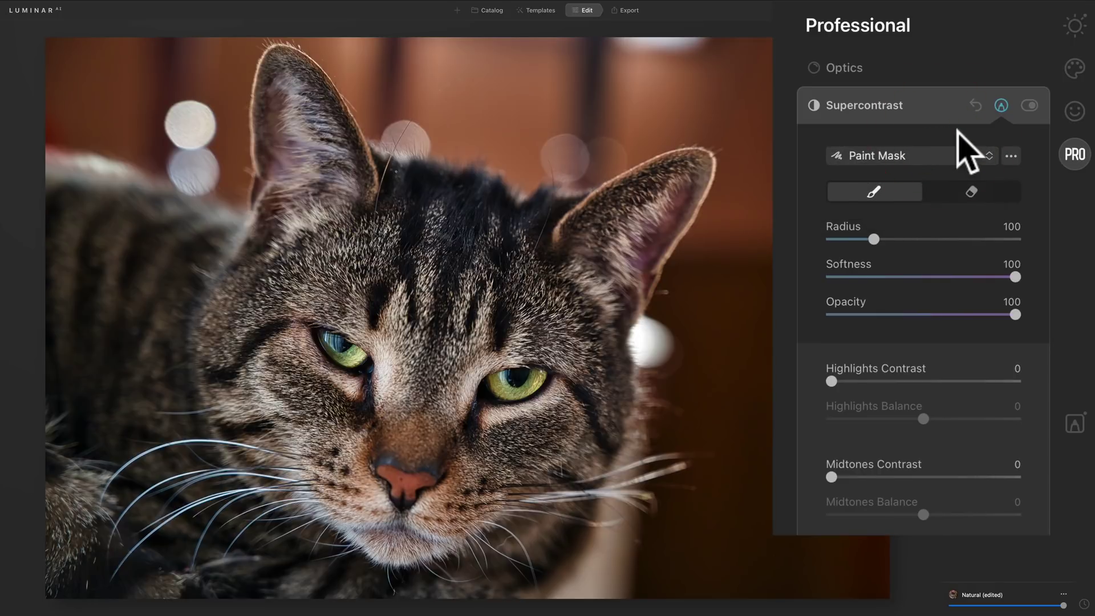
left_click(947, 104)
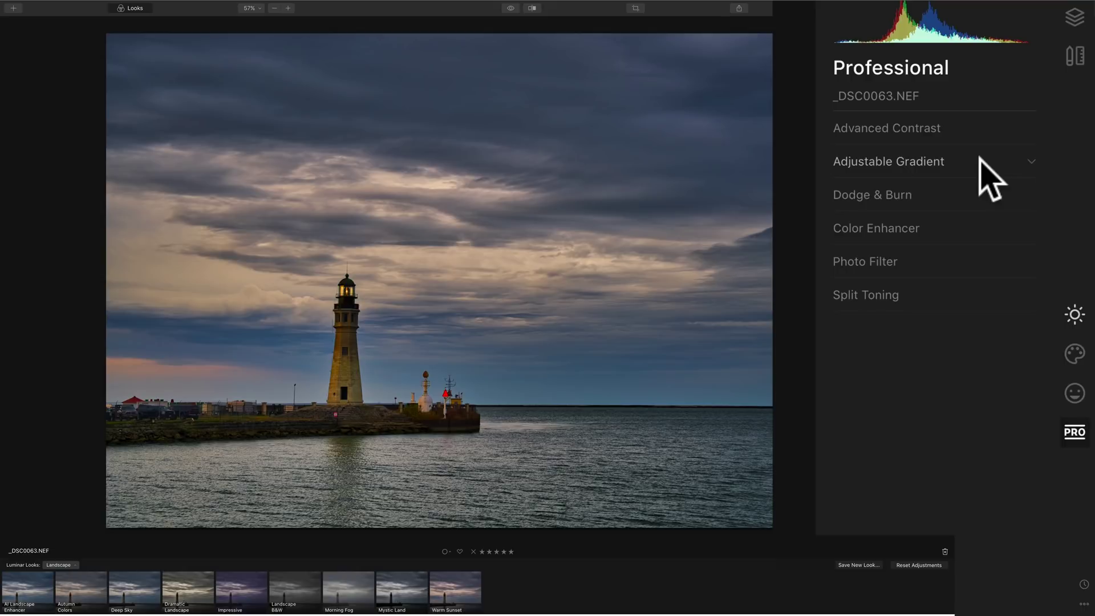
Step: Compare the Color Enhancer settings in Luminar 4, including its advanced Color Balance, with the Color Harmony settings in Luminar AI
left_click(970, 224)
left_click(971, 224)
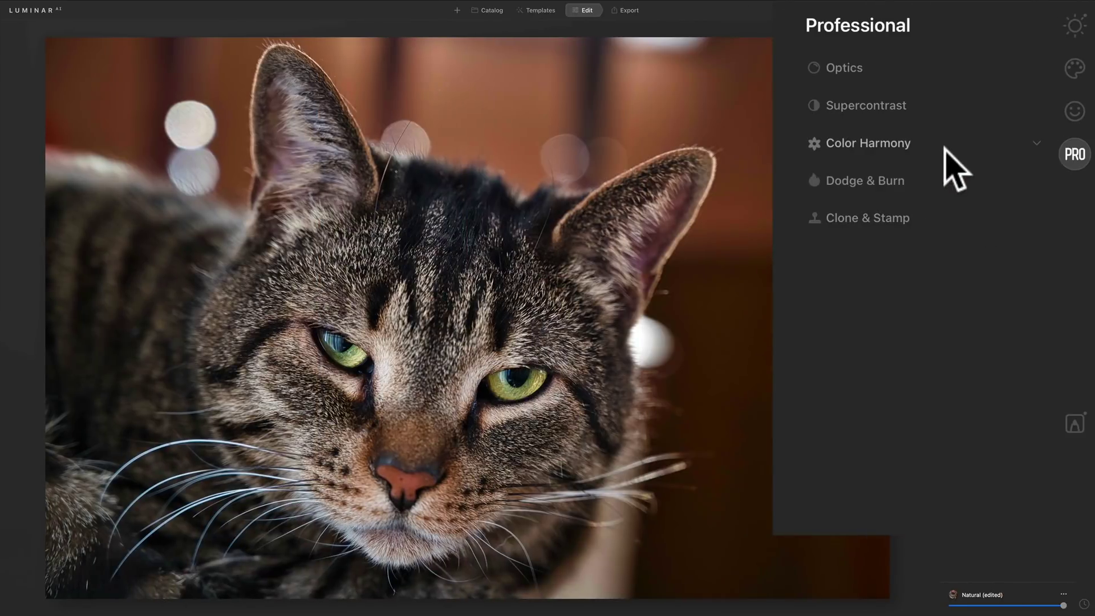
left_click(1000, 143)
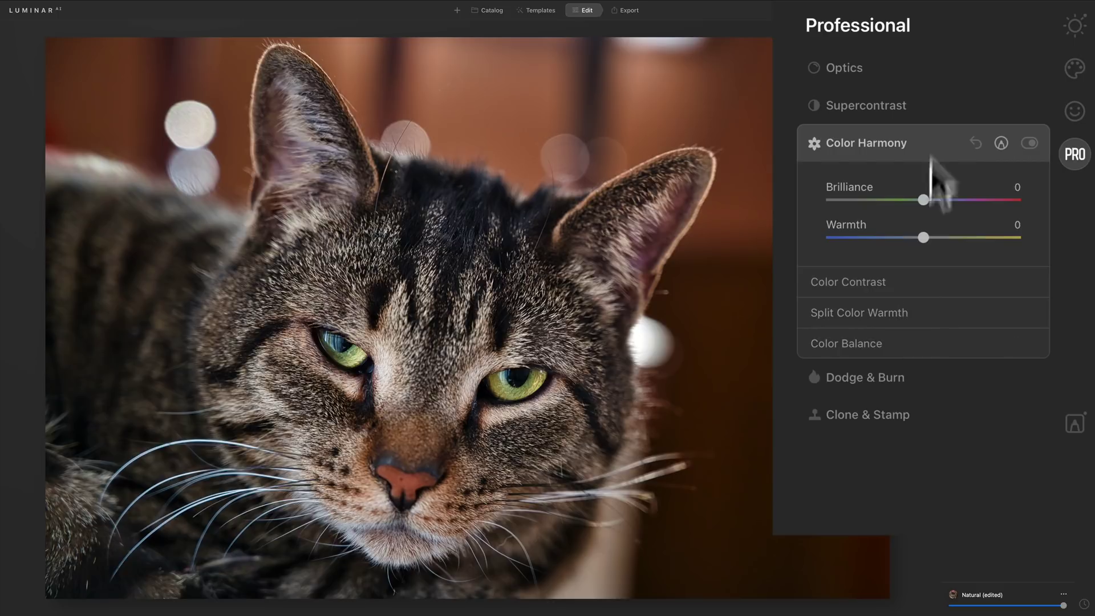
left_click(933, 140)
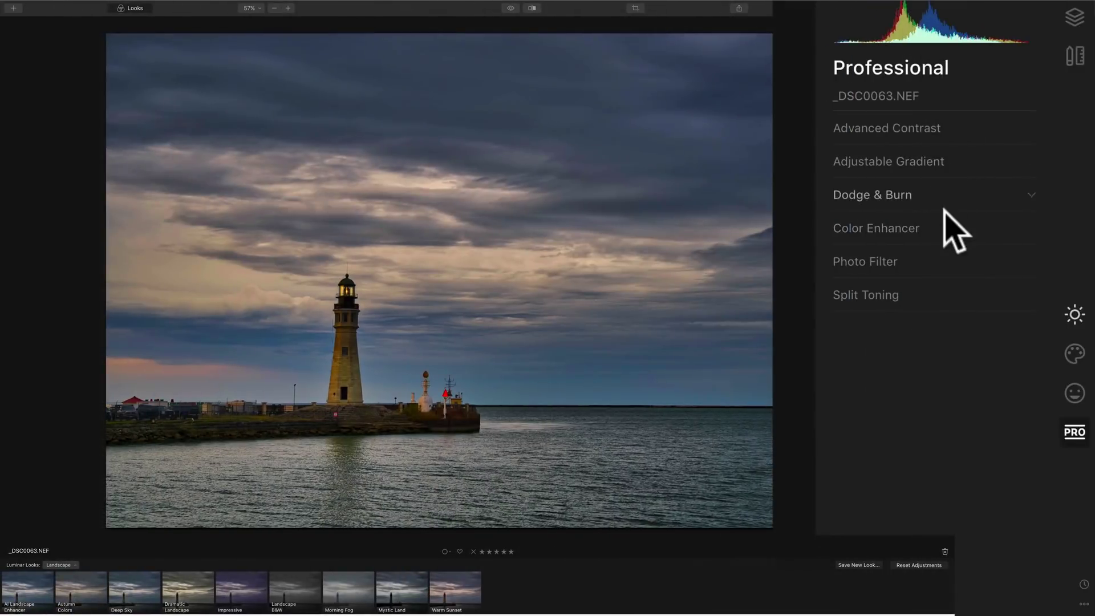
left_click(908, 231)
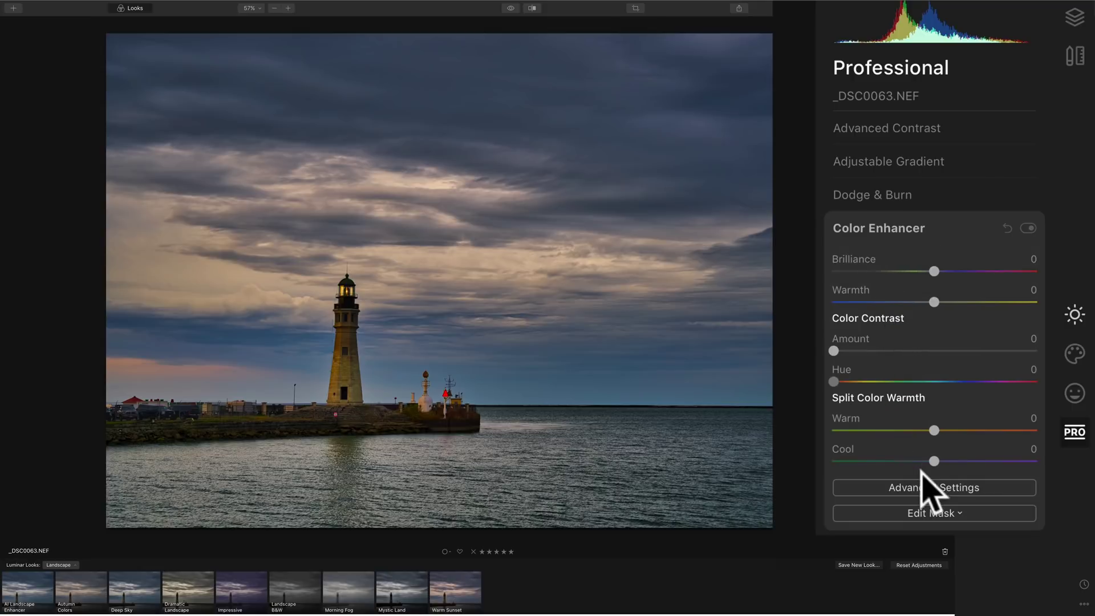
left_click(927, 487)
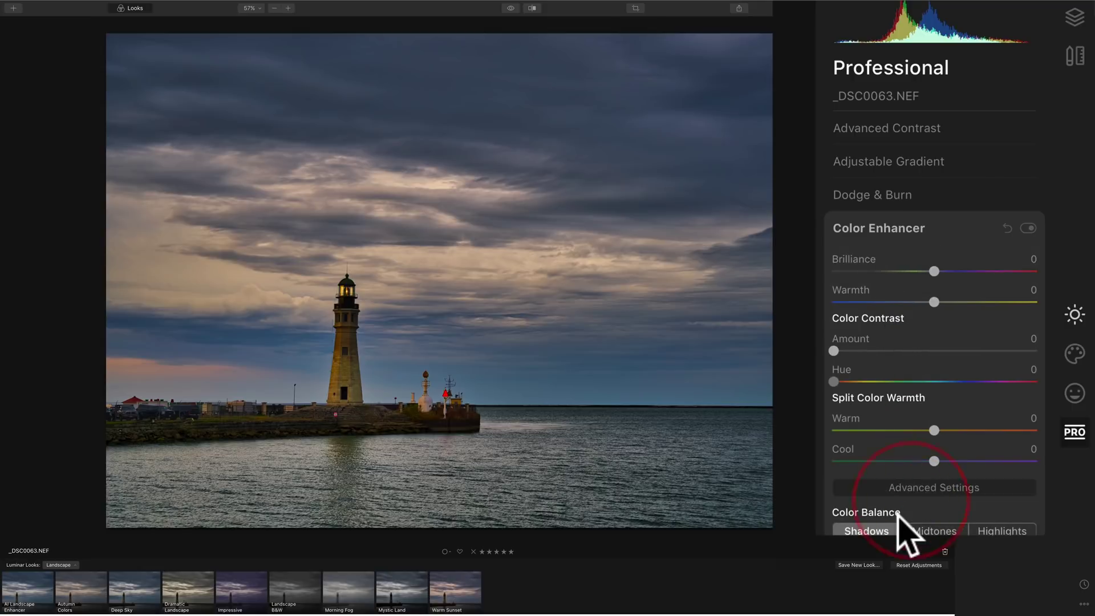
left_click(915, 486)
left_click(933, 228)
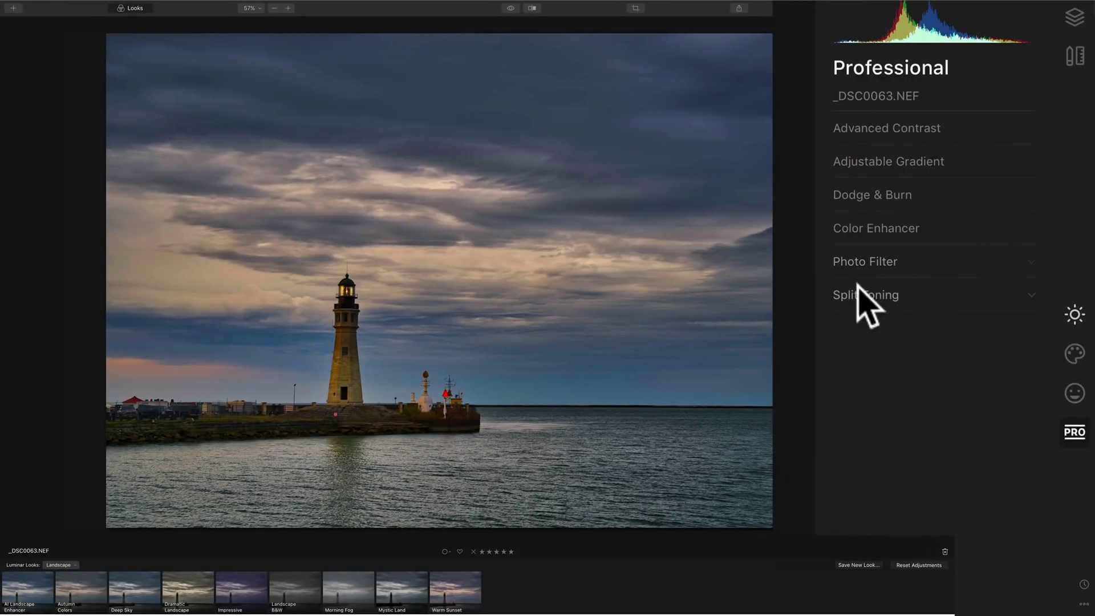
Step: Examine the Photo Filter settings in Luminar 4, and check them against the Color Harmony settings in Luminar AI
left_click(915, 261)
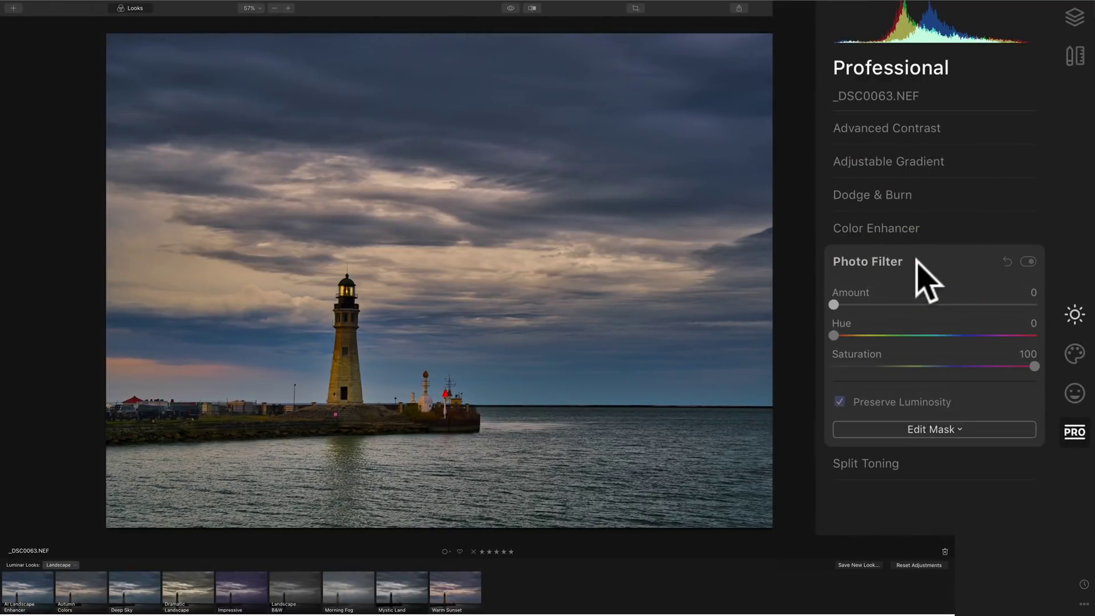
left_click(917, 261)
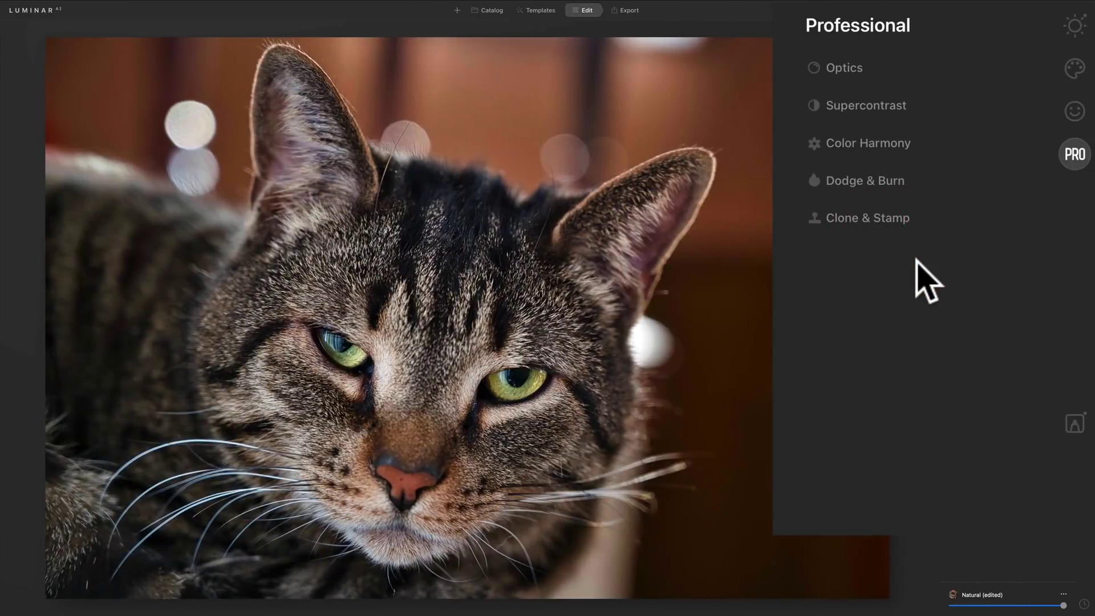
left_click(948, 146)
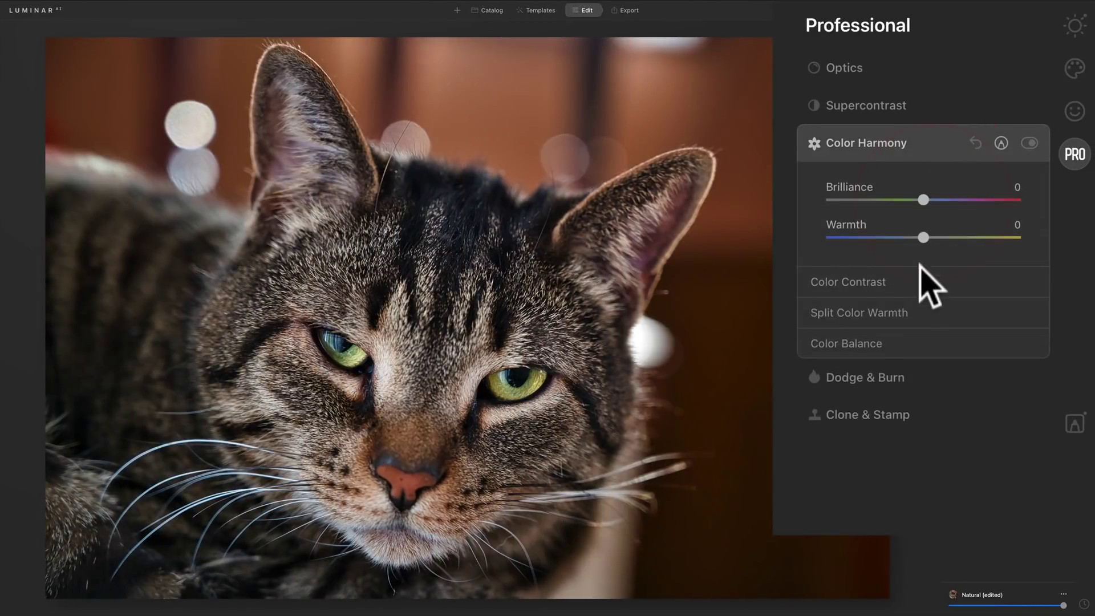
left_click(929, 138)
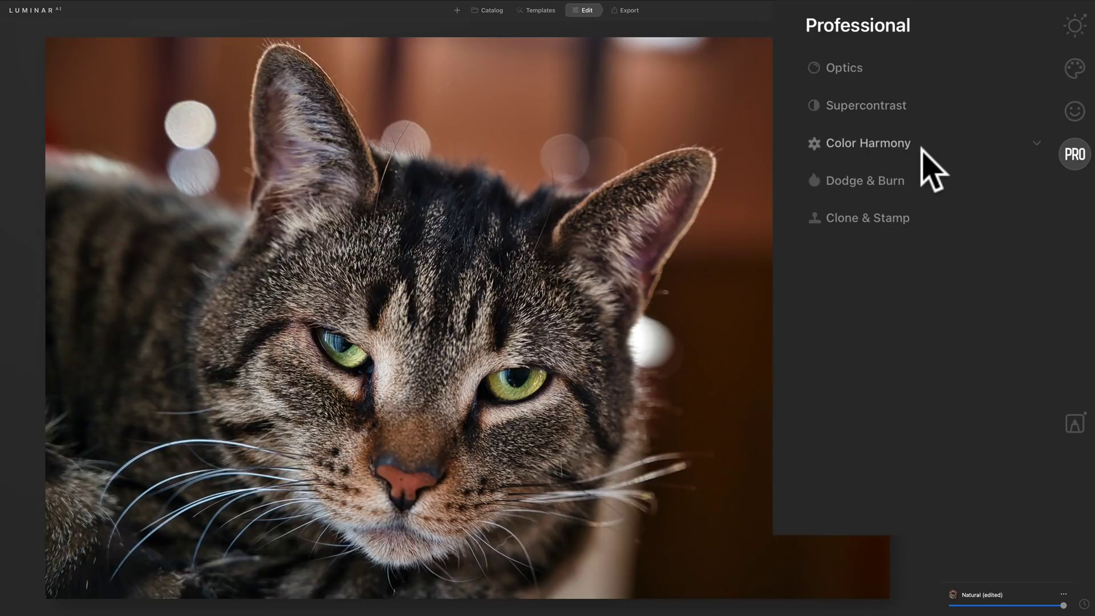
Step: Compare the Optics settings in Luminar AI, including the advanced ones, with the Lens & Geometry settings among the Canvas tools in Luminar 4
left_click(918, 67)
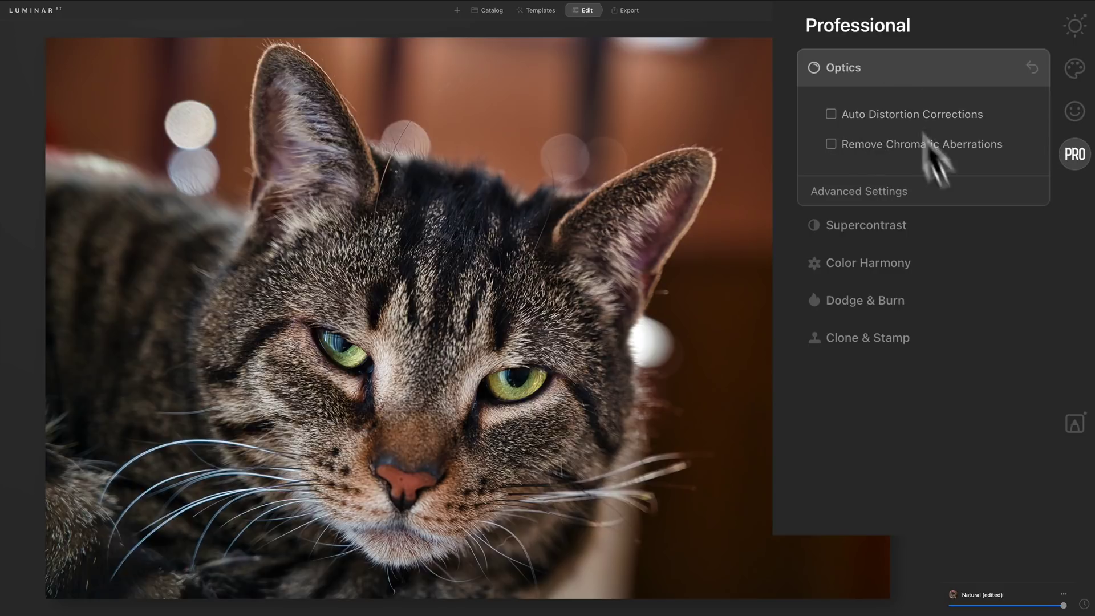
left_click(941, 191)
left_click(918, 67)
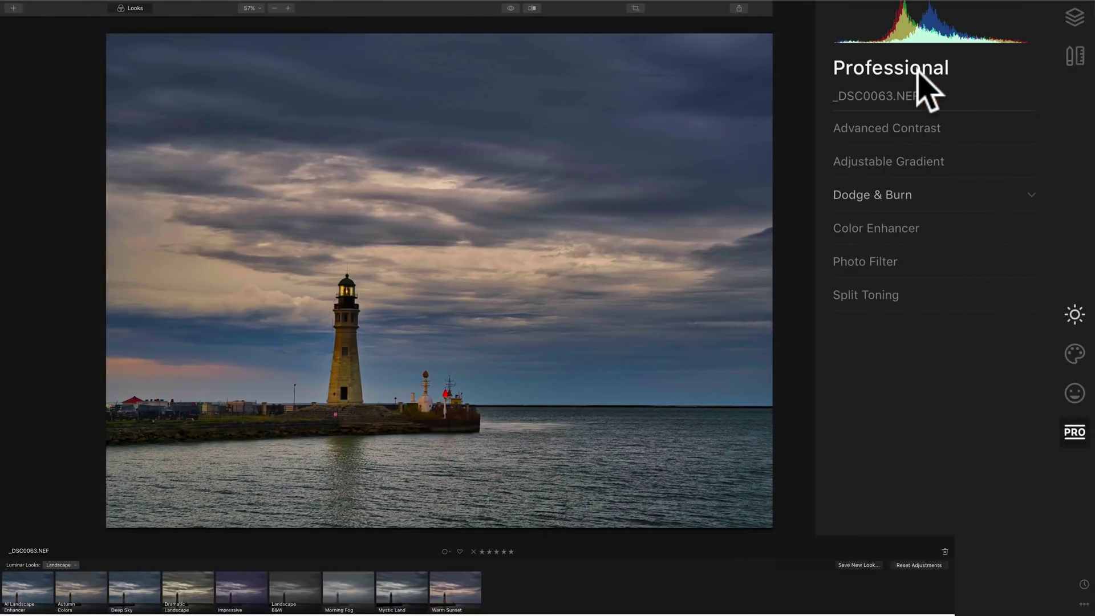
left_click(1072, 57)
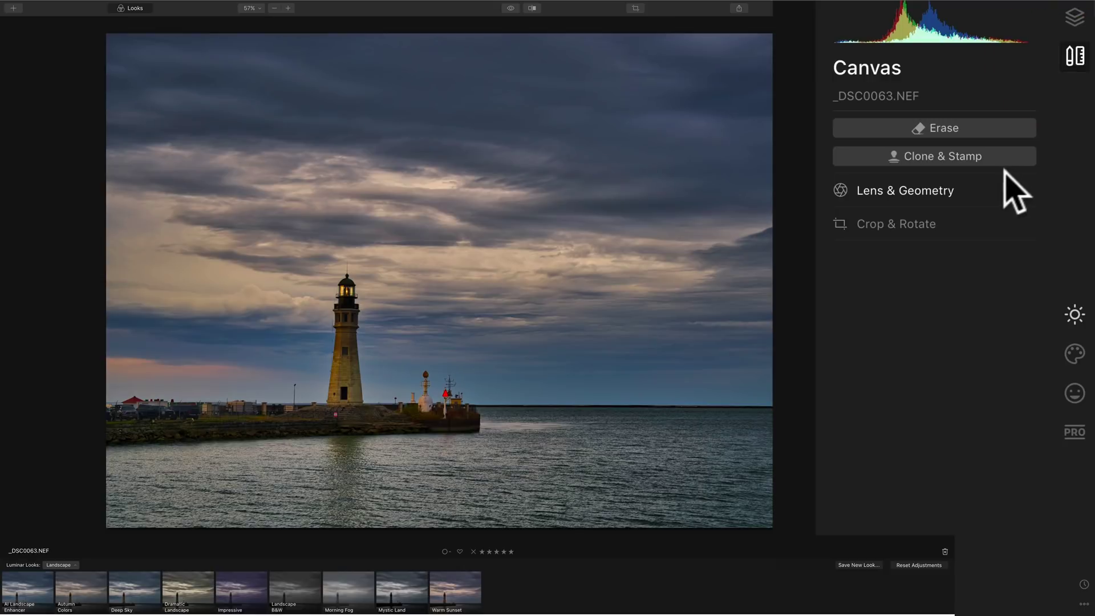
left_click(990, 185)
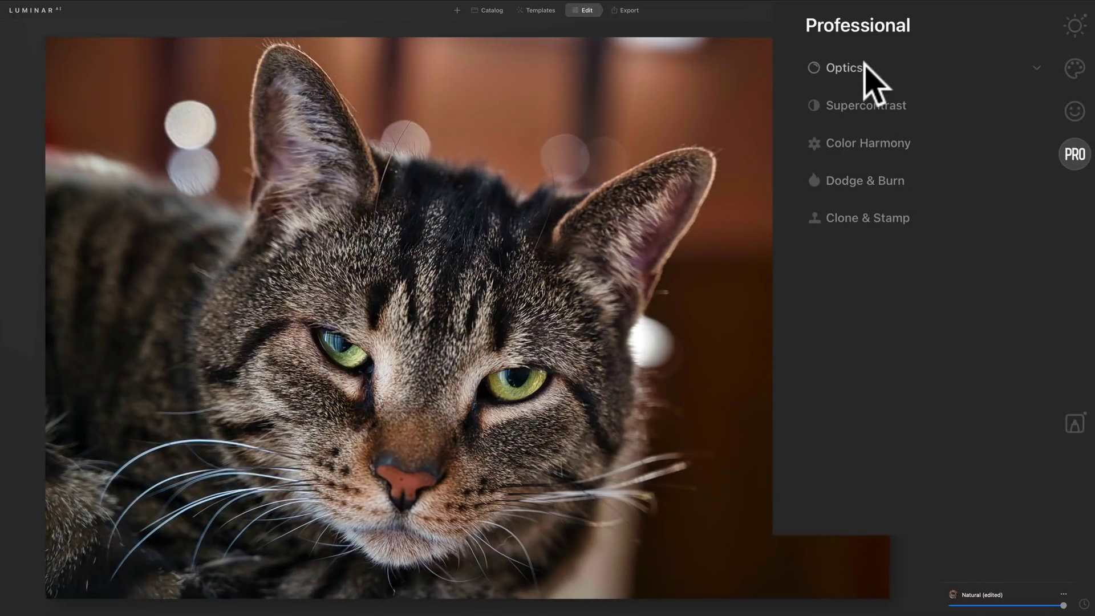
left_click(869, 67)
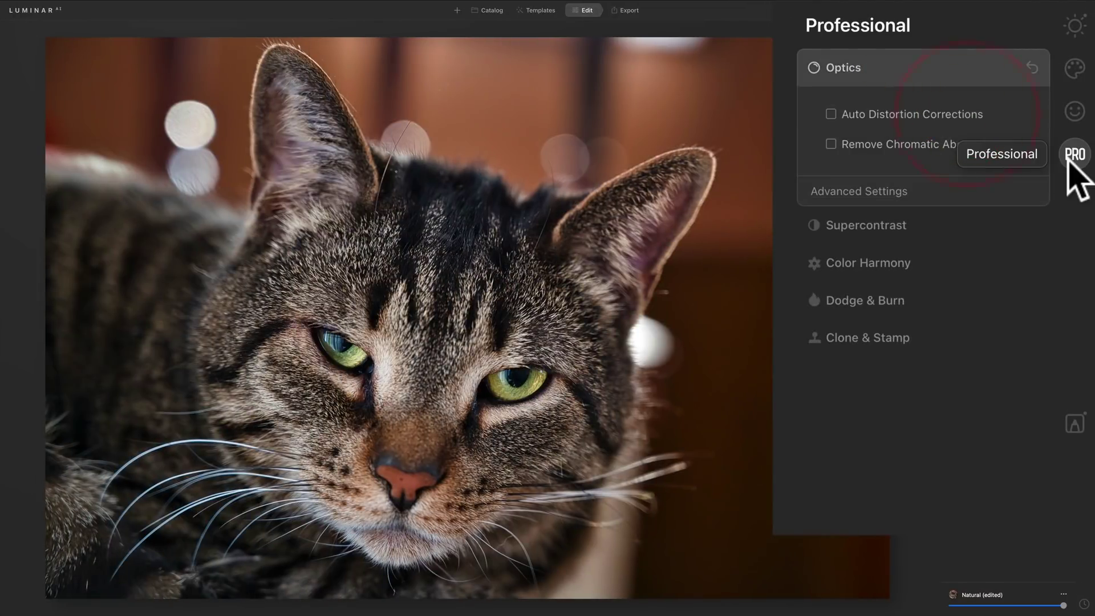
left_click(916, 60)
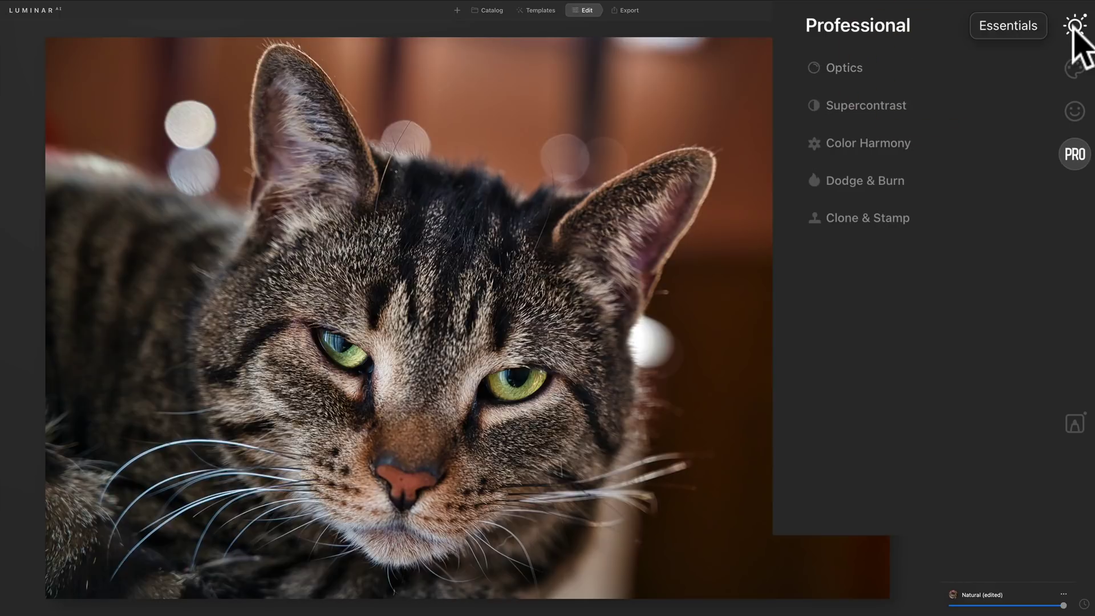
Step: Compare Composition AI among Luminar AI's Essentials tools with Lens & Geometry in Luminar 4, and return to Luminar AI's Optics settings
left_click(1074, 27)
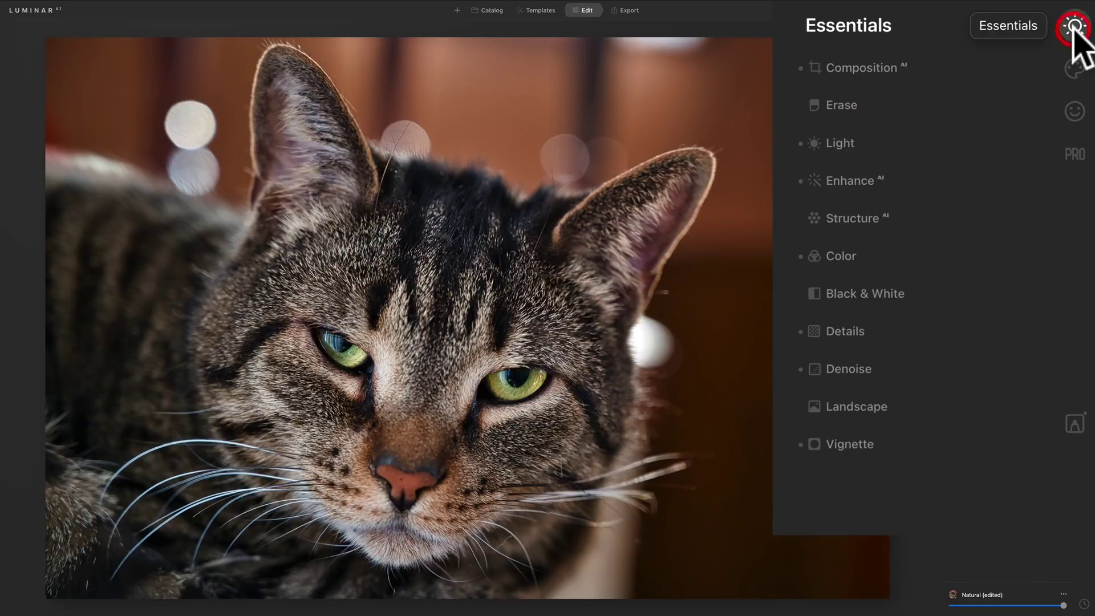
left_click(950, 66)
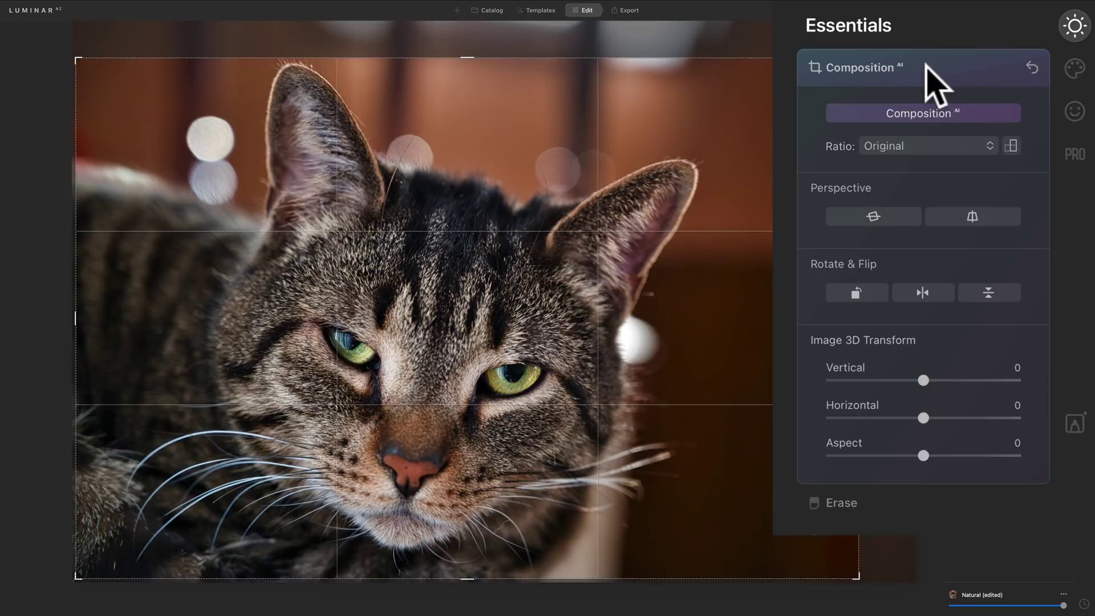
left_click(923, 66)
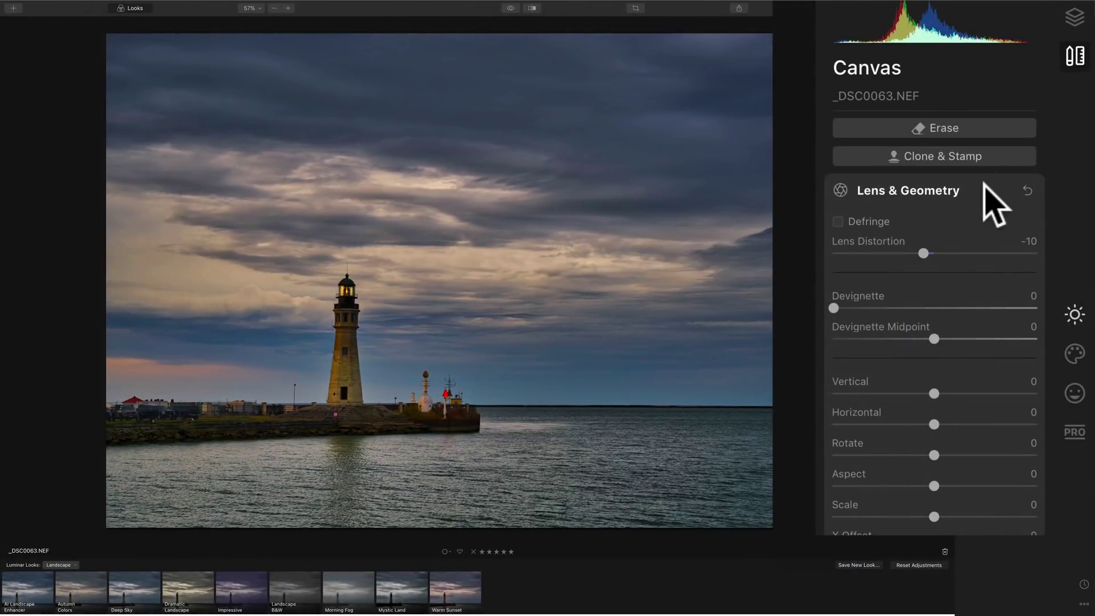
left_click(985, 188)
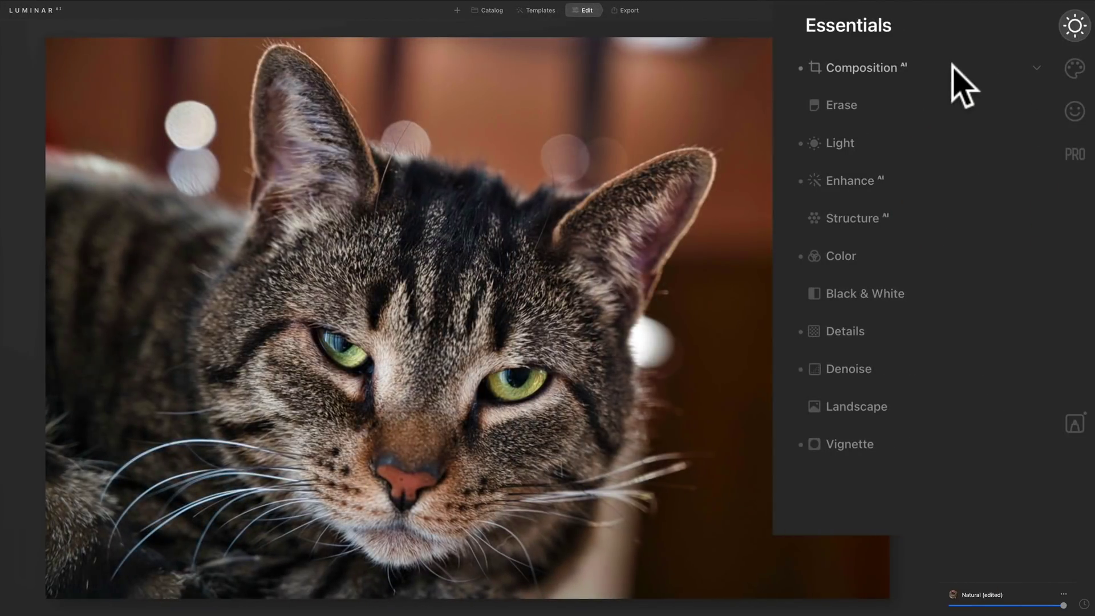
left_click(951, 66)
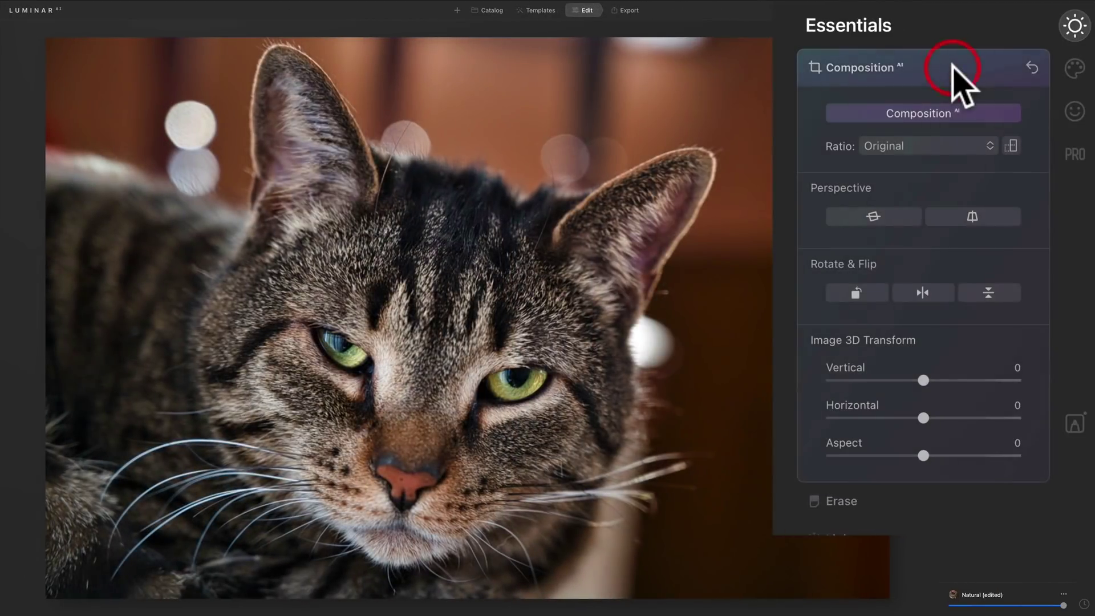
left_click(951, 67)
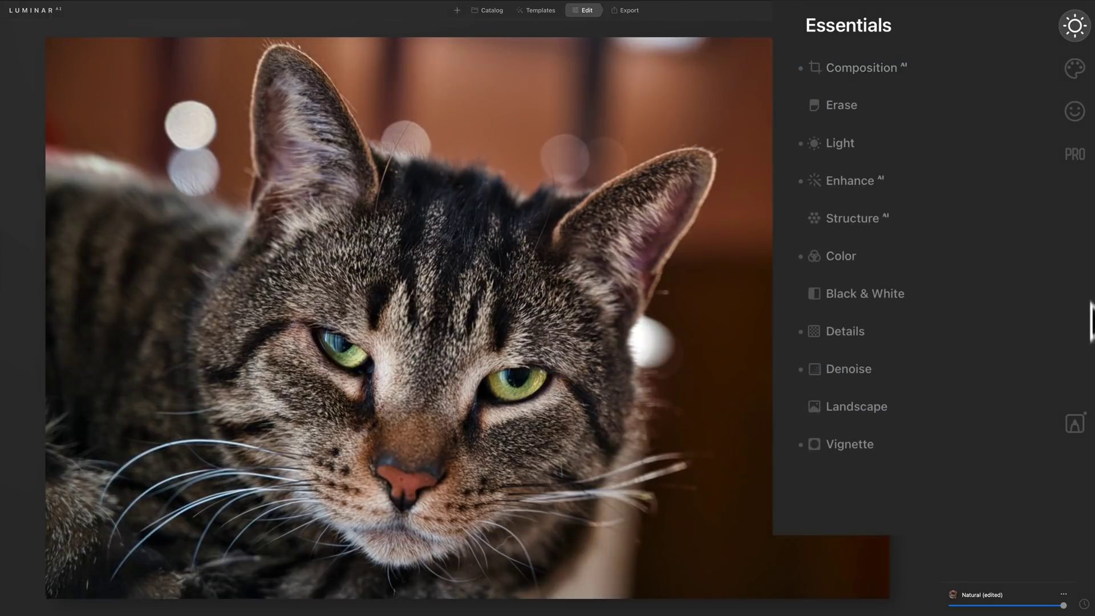
left_click(1074, 155)
left_click(944, 68)
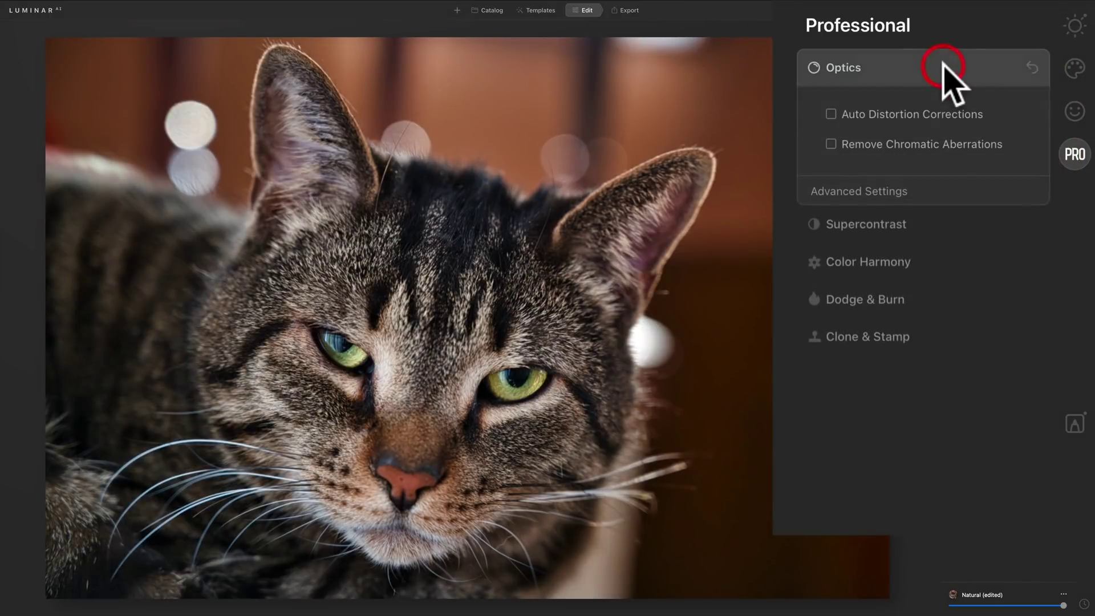
Step: Collapse the Optics settings, and return to the Essentials tools in both Luminar AI and Luminar 4
left_click(943, 67)
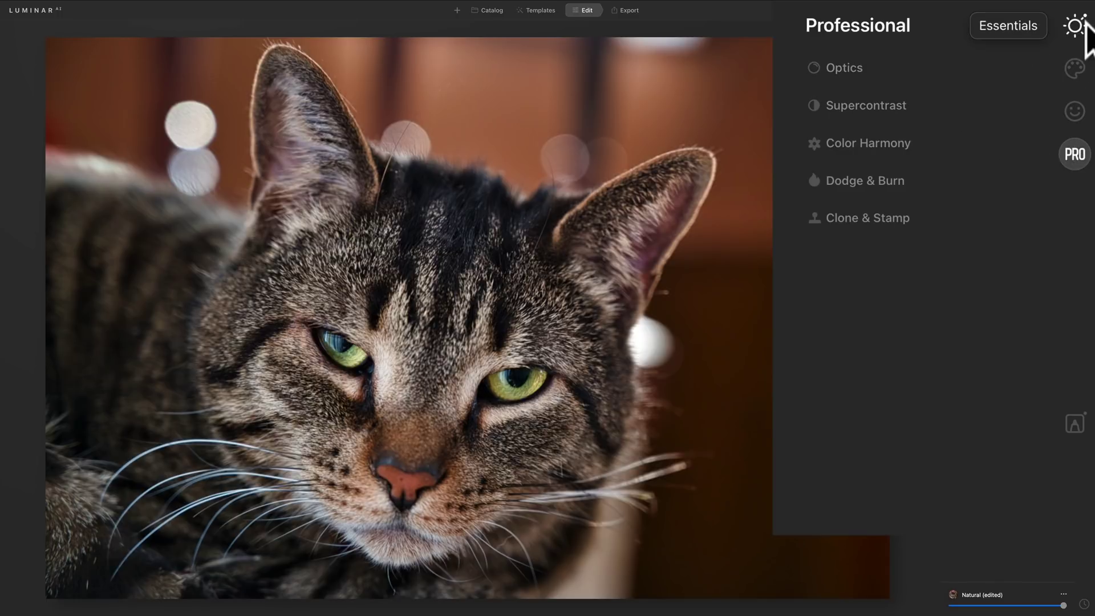
left_click(1079, 30)
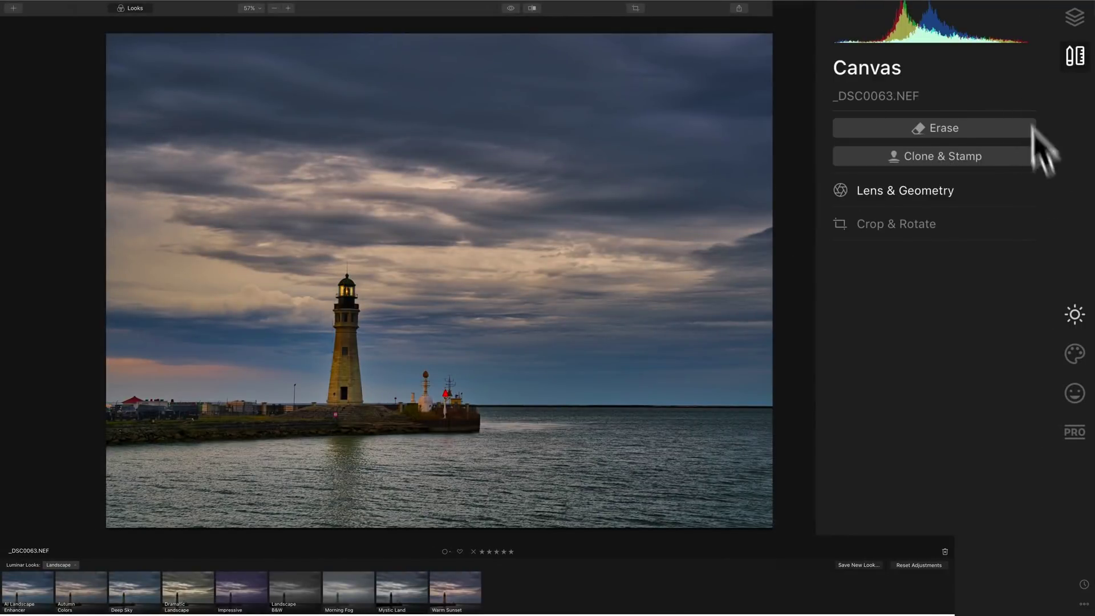
left_click(1074, 314)
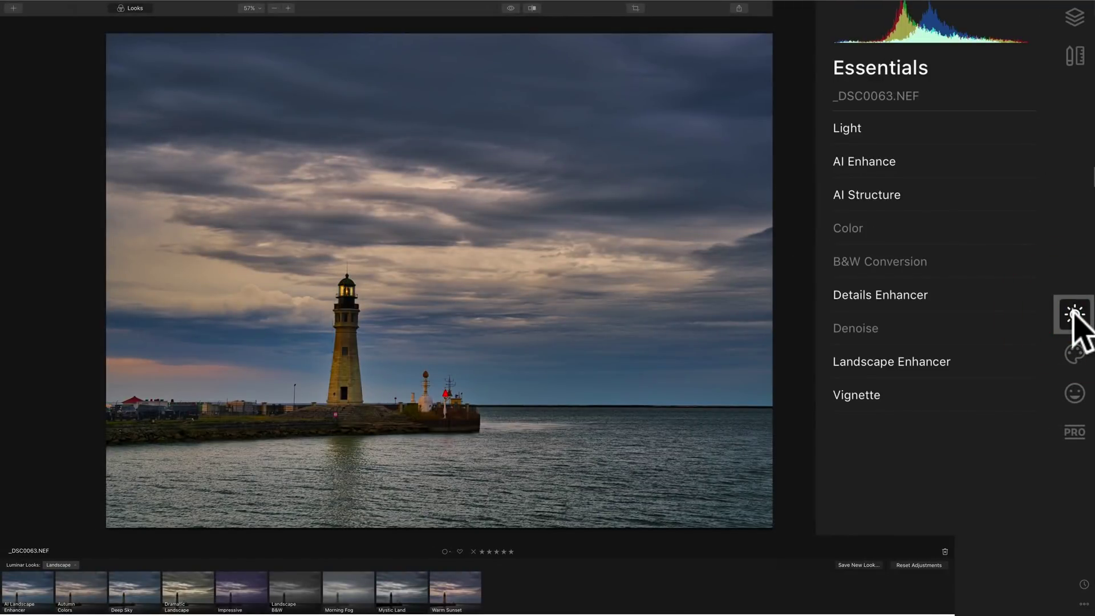
Step: Add a new adjustment layer above _DSC0063.NEF in Luminar 4
left_click(1075, 20)
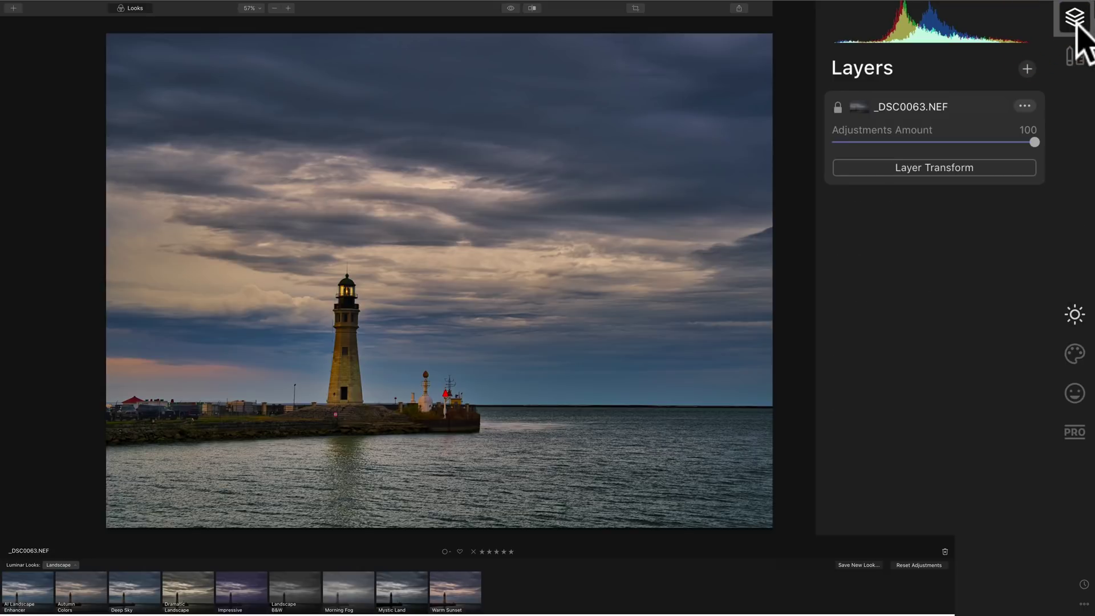
left_click(1025, 67)
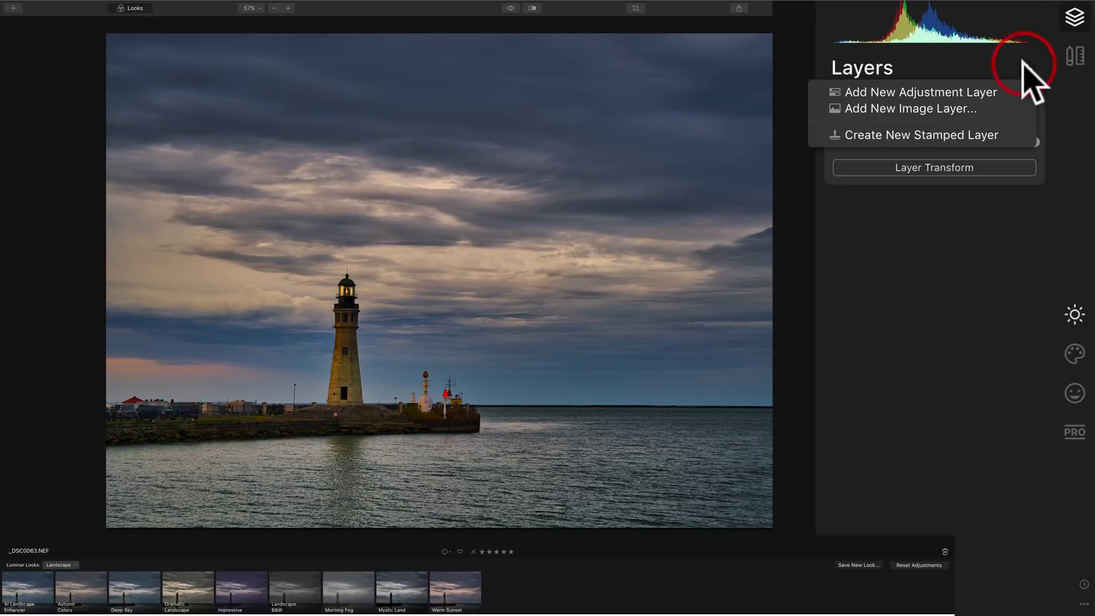
left_click(992, 91)
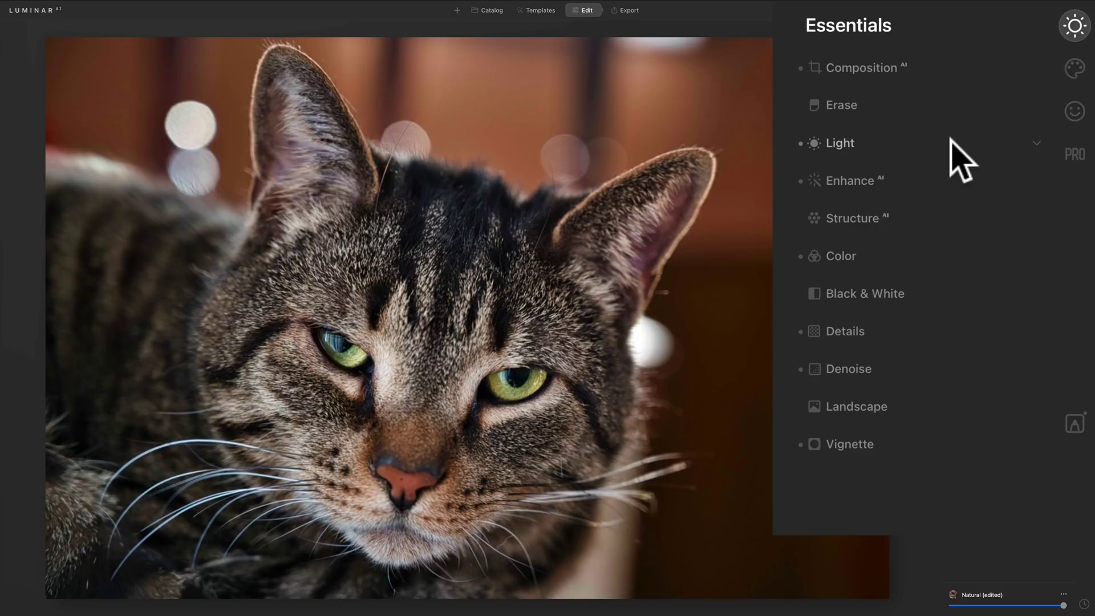
Step: Compare the Basic settings of Local Masking in Luminar AI with the mask types available for the adjustment layer in Luminar 4
left_click(1075, 424)
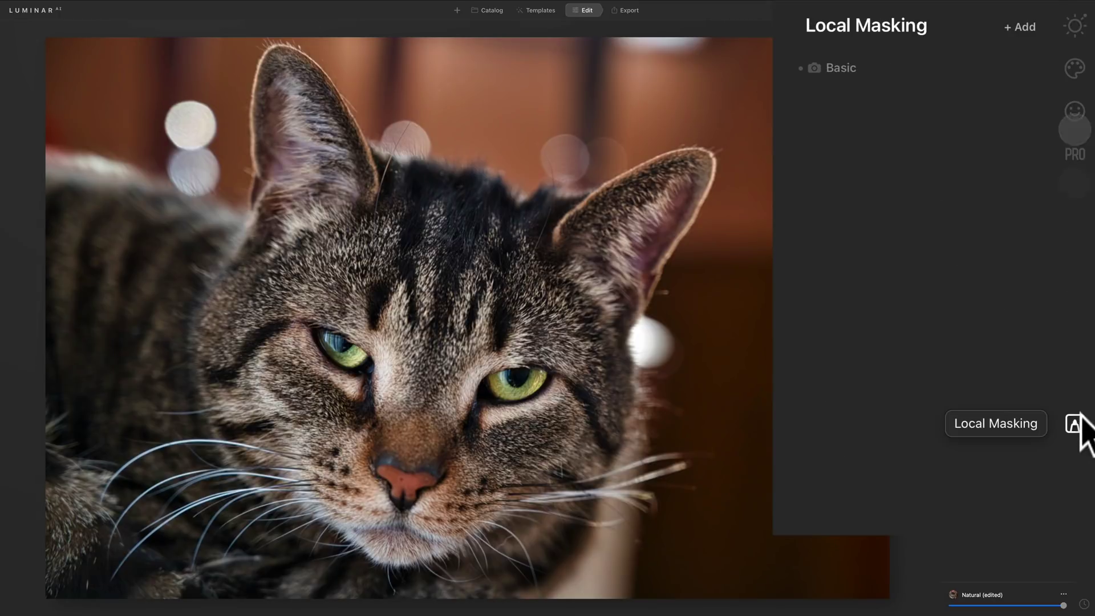
left_click(848, 67)
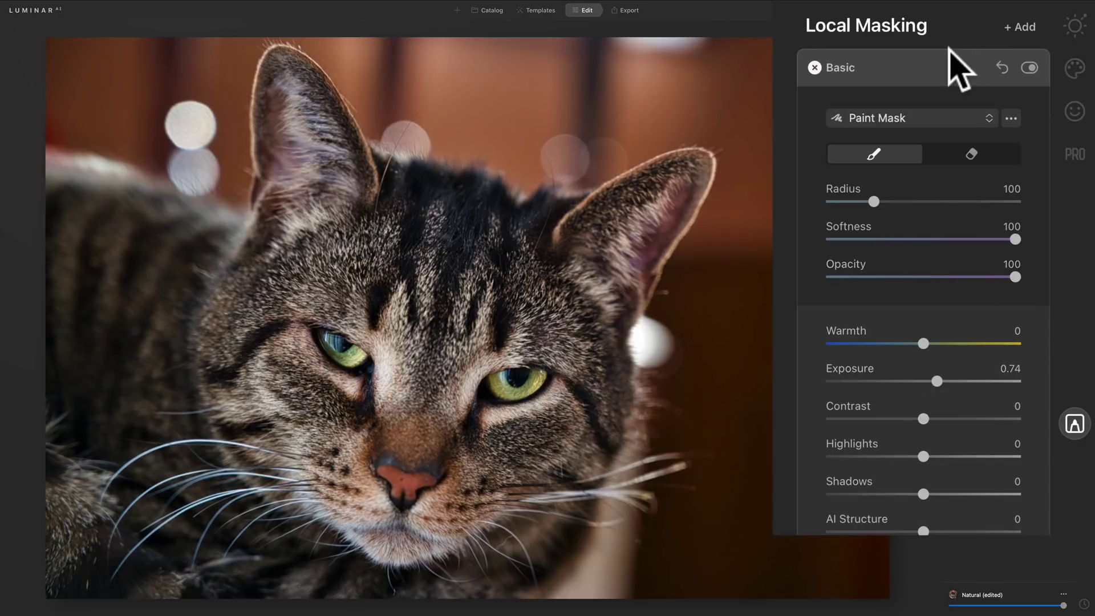
left_click(949, 57)
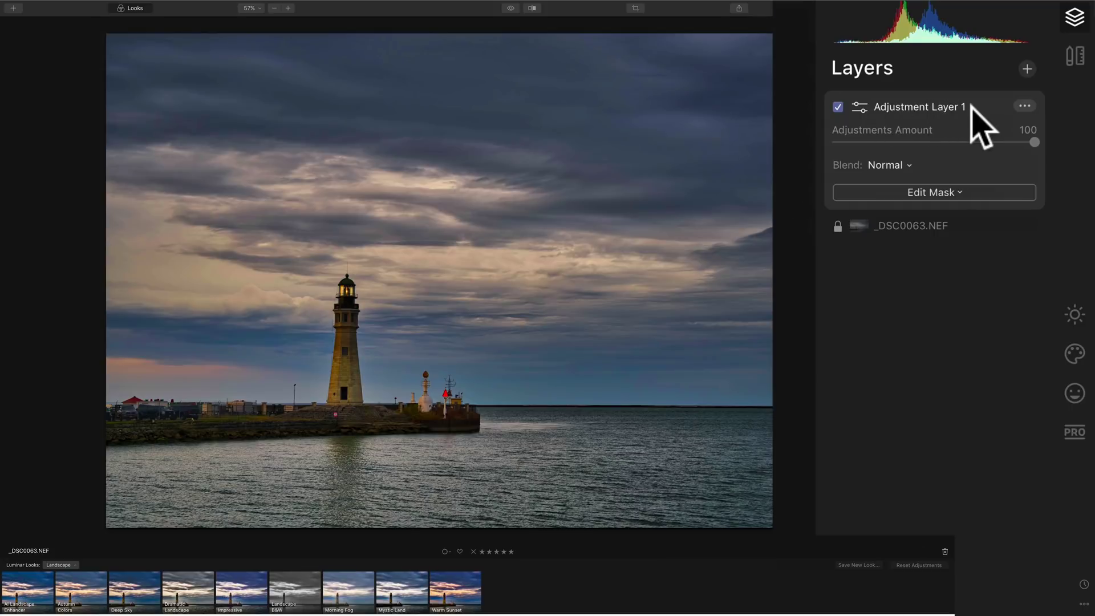
left_click(956, 192)
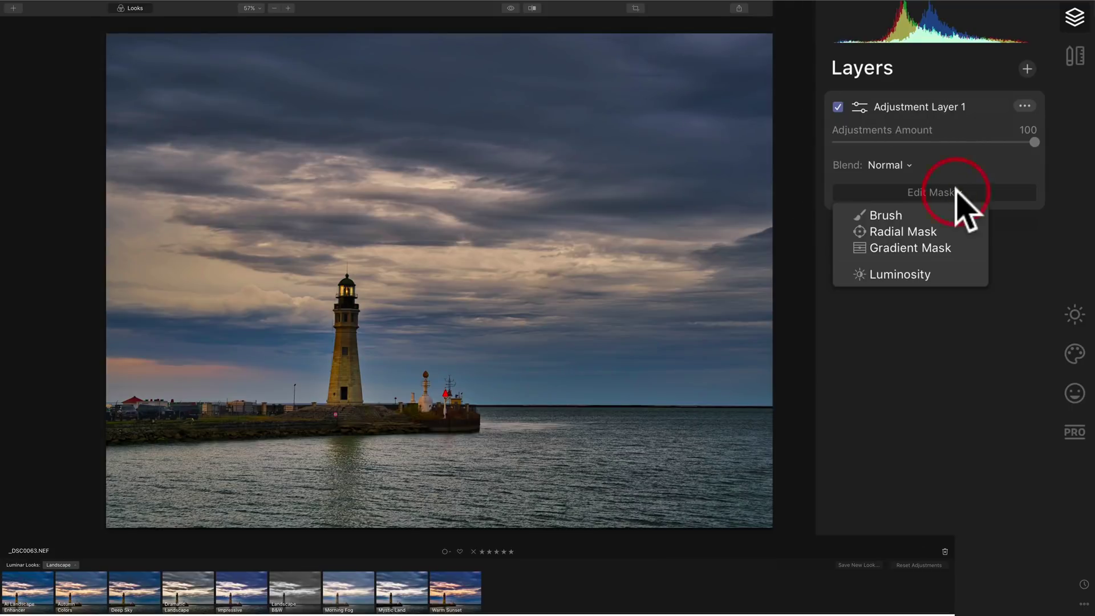
left_click(938, 280)
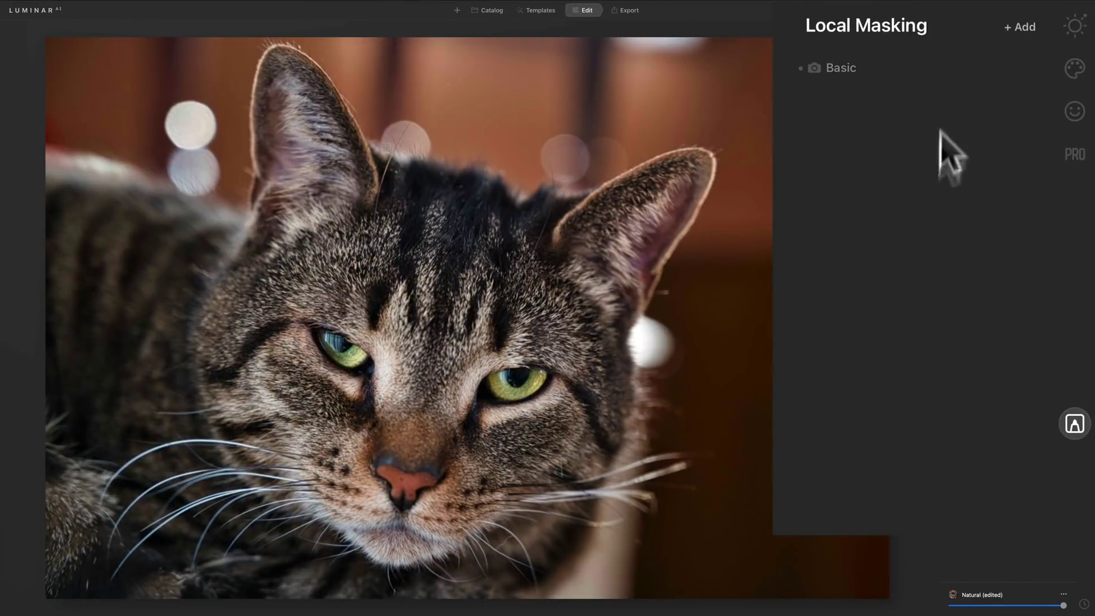
Step: Examine the mask types and mask actions offered for the Basic local mask in Luminar AI
left_click(960, 68)
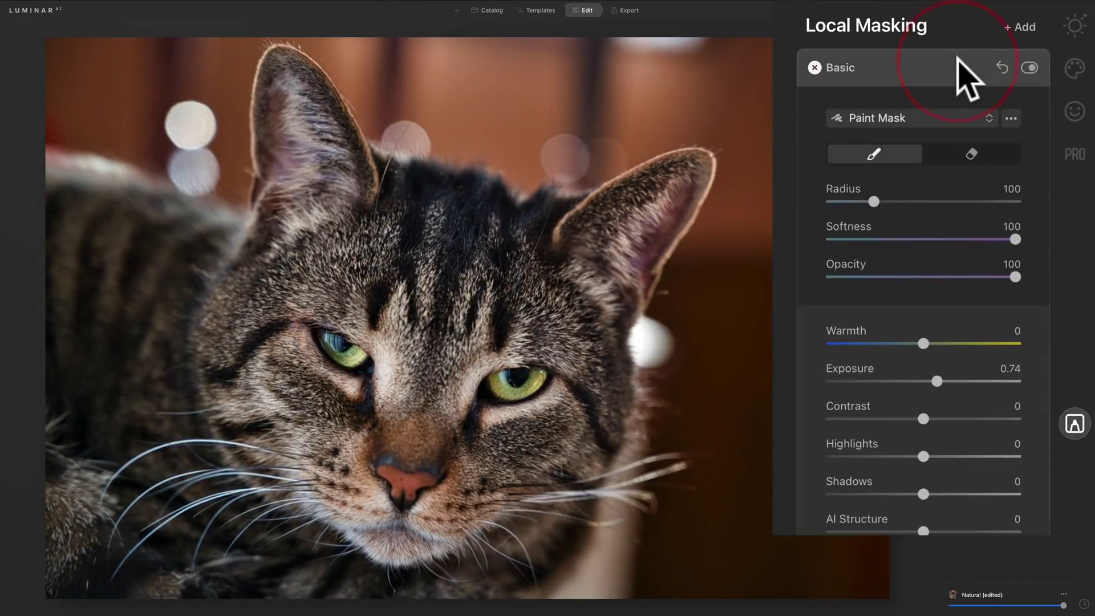
left_click(988, 117)
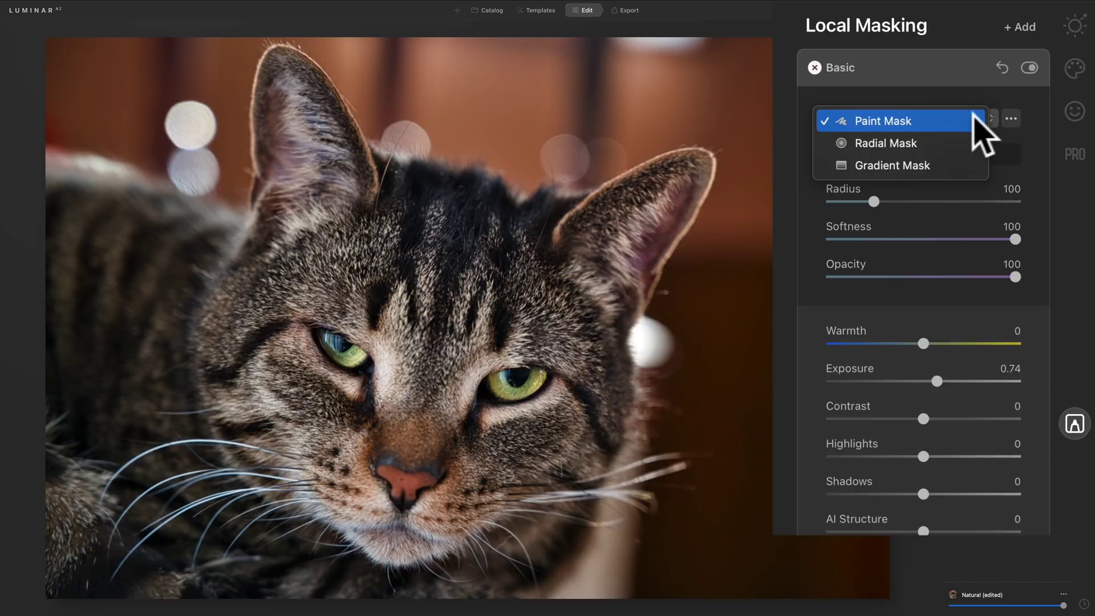
left_click(1012, 117)
left_click(1012, 115)
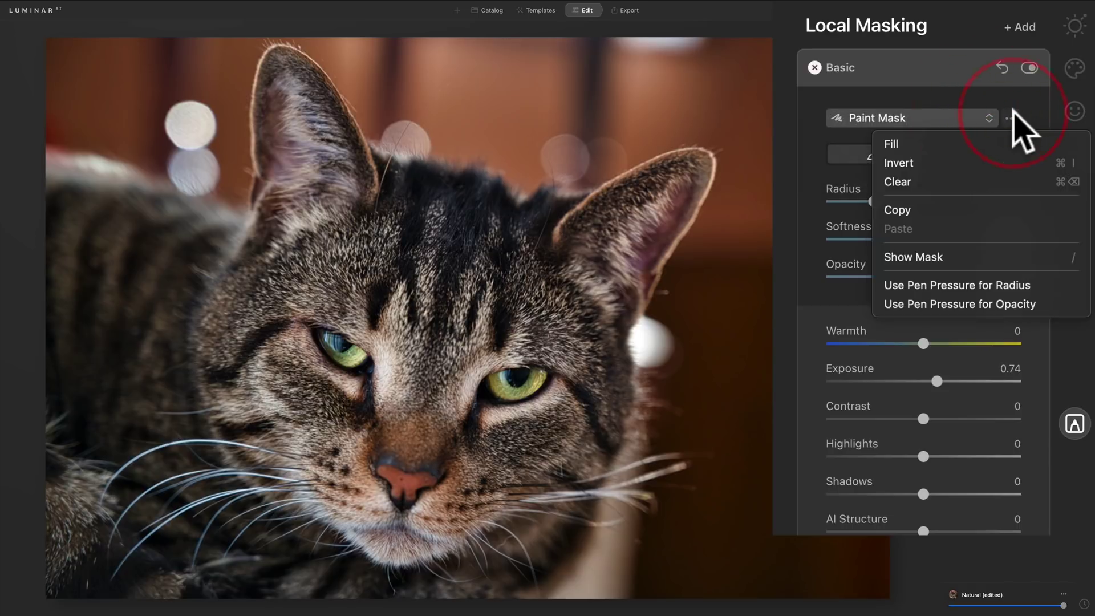
left_click(950, 94)
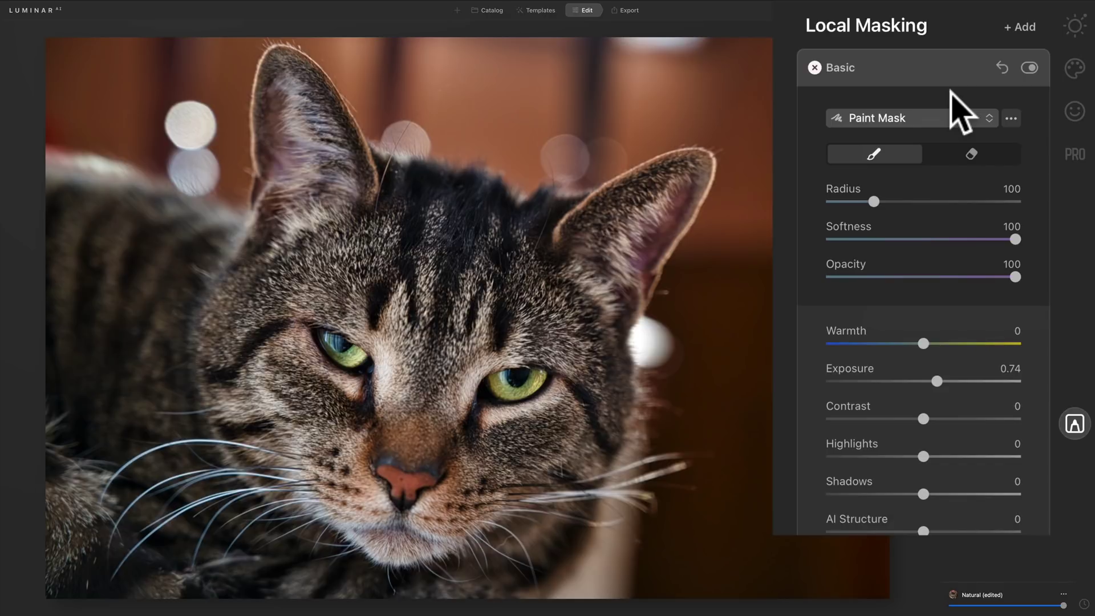
Step: Open the Light settings among the Essentials tools, first for the adjustment layer in Luminar 4 and also in Luminar AI
left_click(1081, 22)
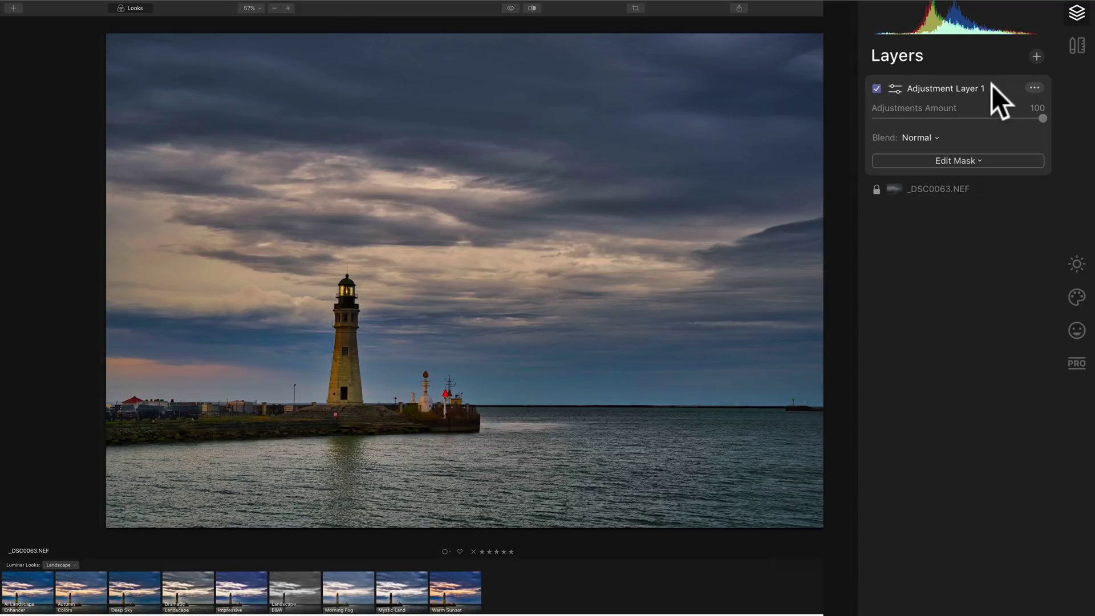
left_click(1076, 262)
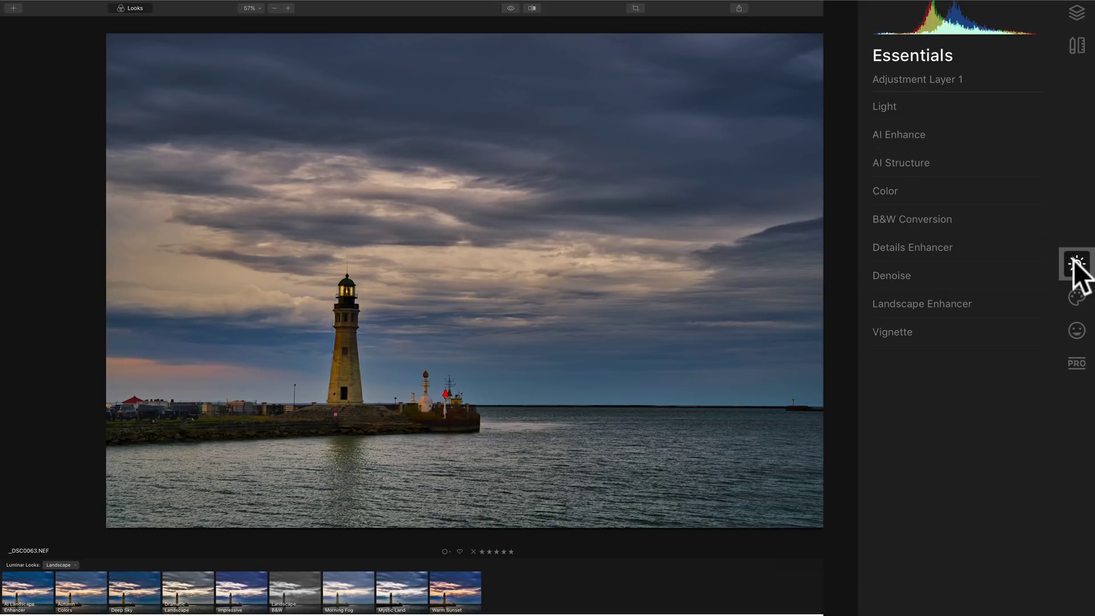
left_click(1003, 101)
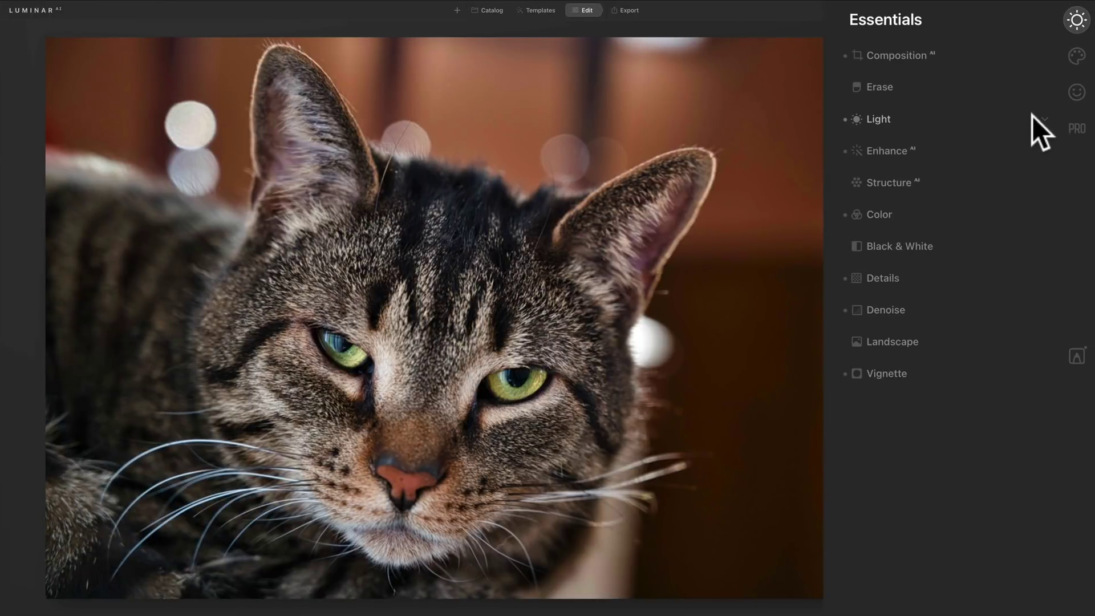
left_click(1032, 116)
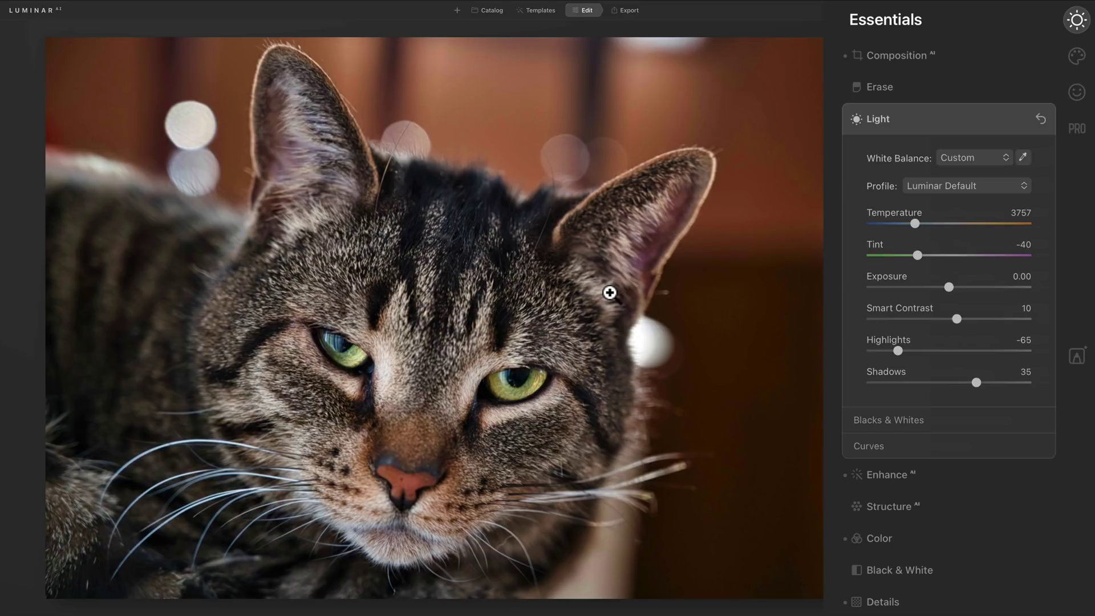
Step: Examine the camera profile choices and the white balance presets of the Light tool in Luminar AI
left_click(1030, 185)
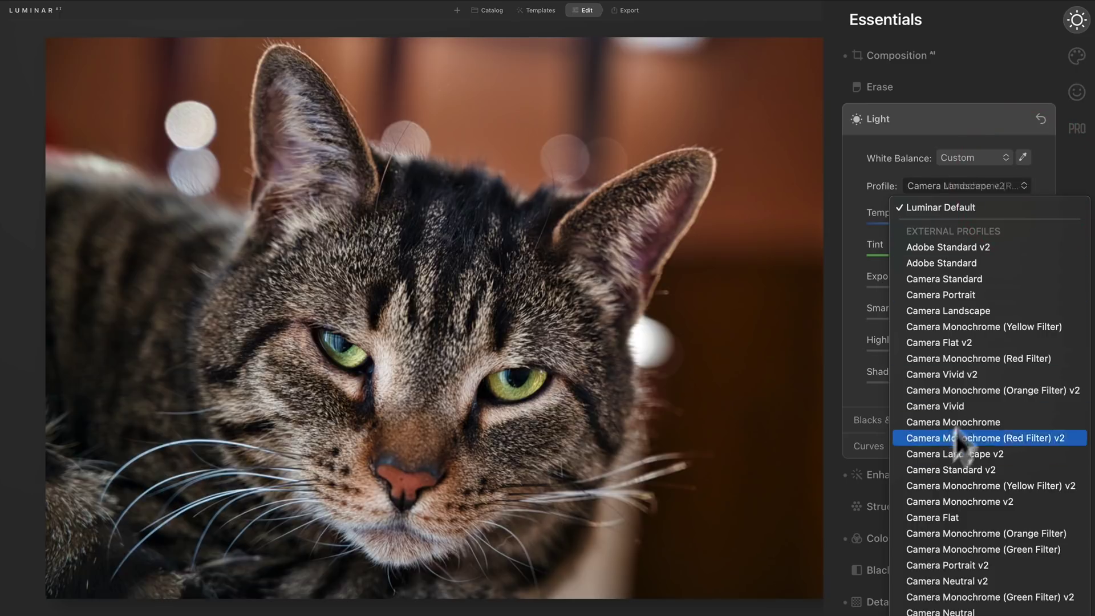
left_click(1021, 186)
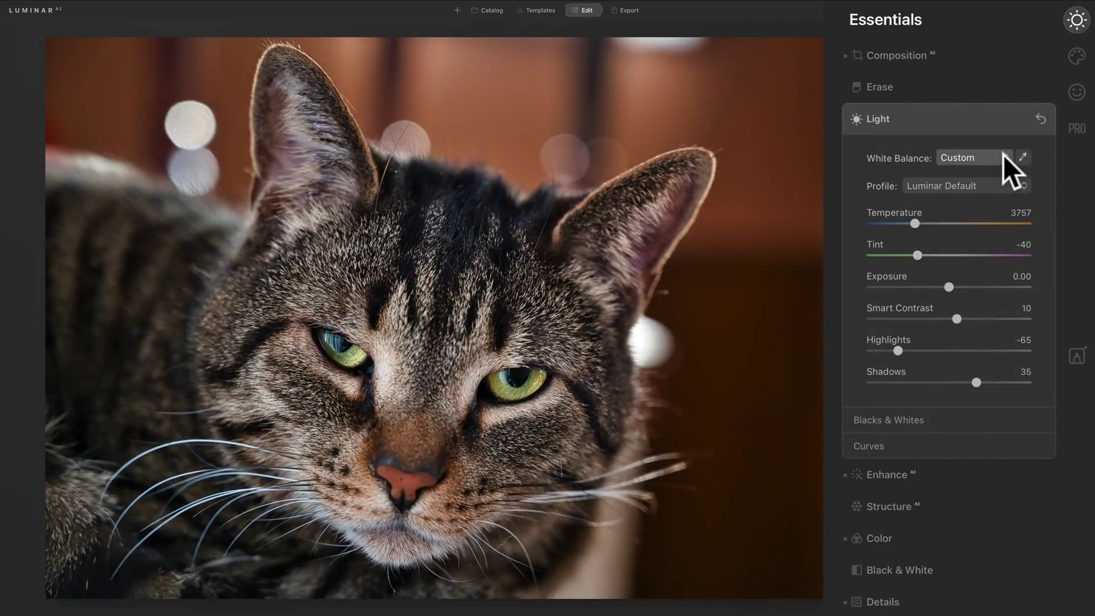
left_click(1003, 157)
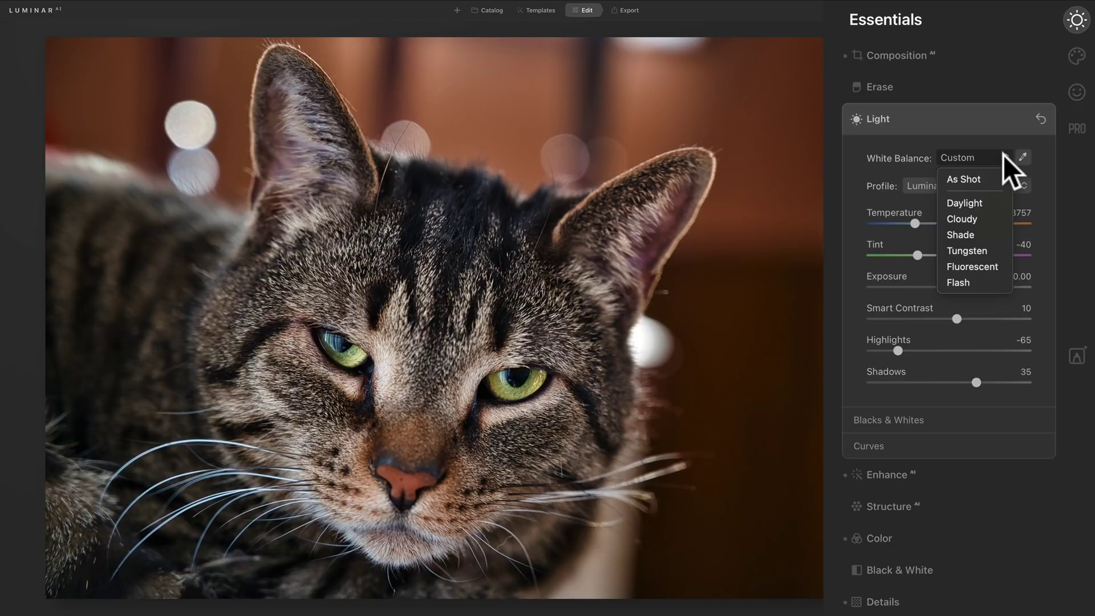
left_click(1004, 155)
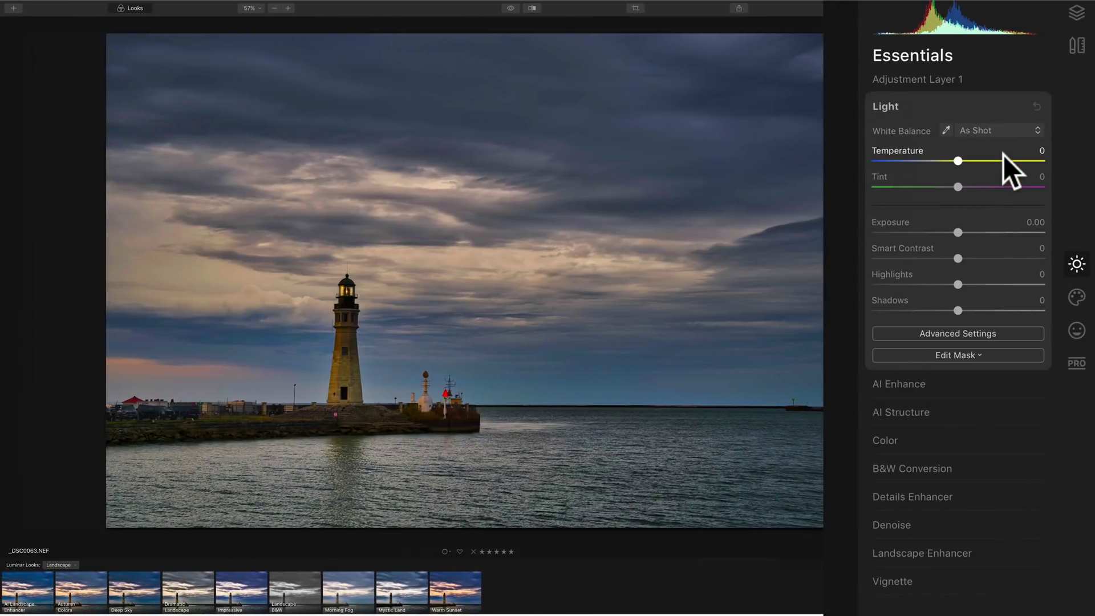
Step: Compare the white balance options of the adjustment layer's Light tool in Luminar 4 with those in Luminar AI
left_click(1005, 131)
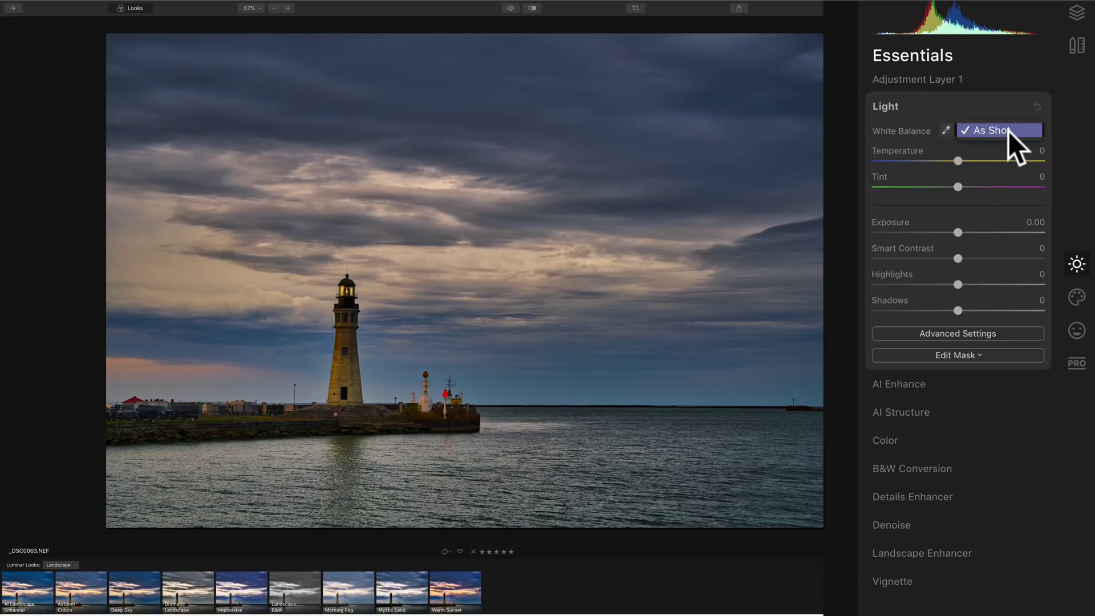
left_click(1011, 130)
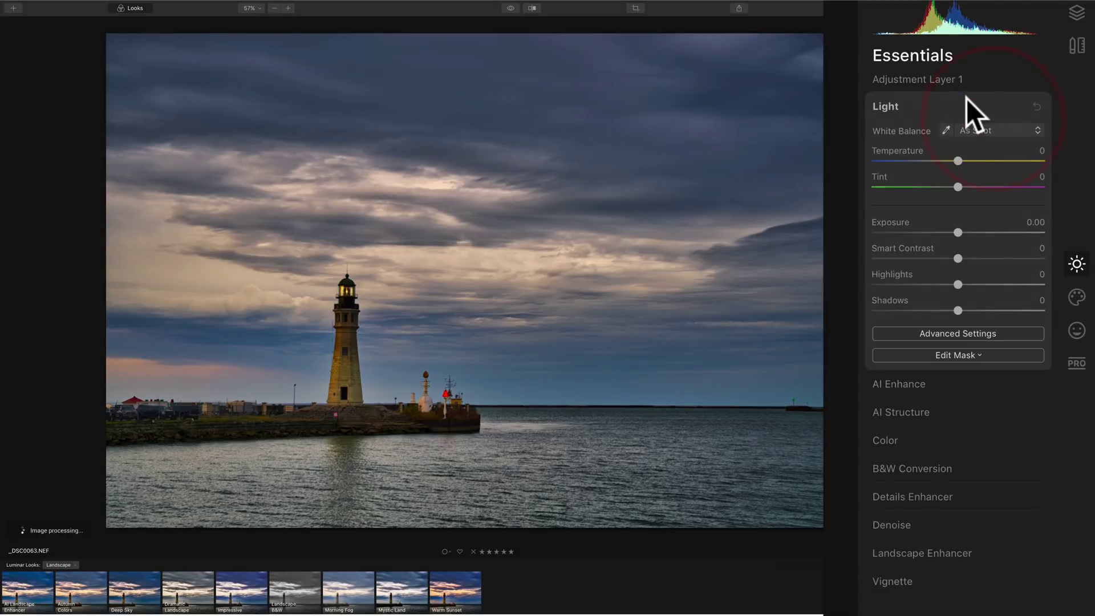
left_click(967, 98)
left_click(966, 98)
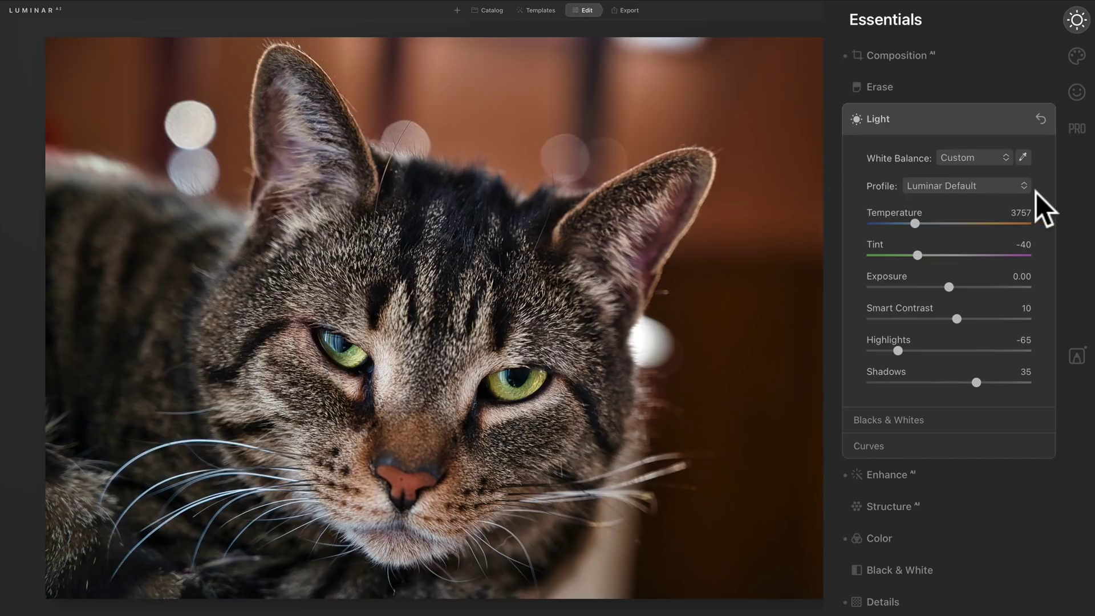
left_click(1008, 159)
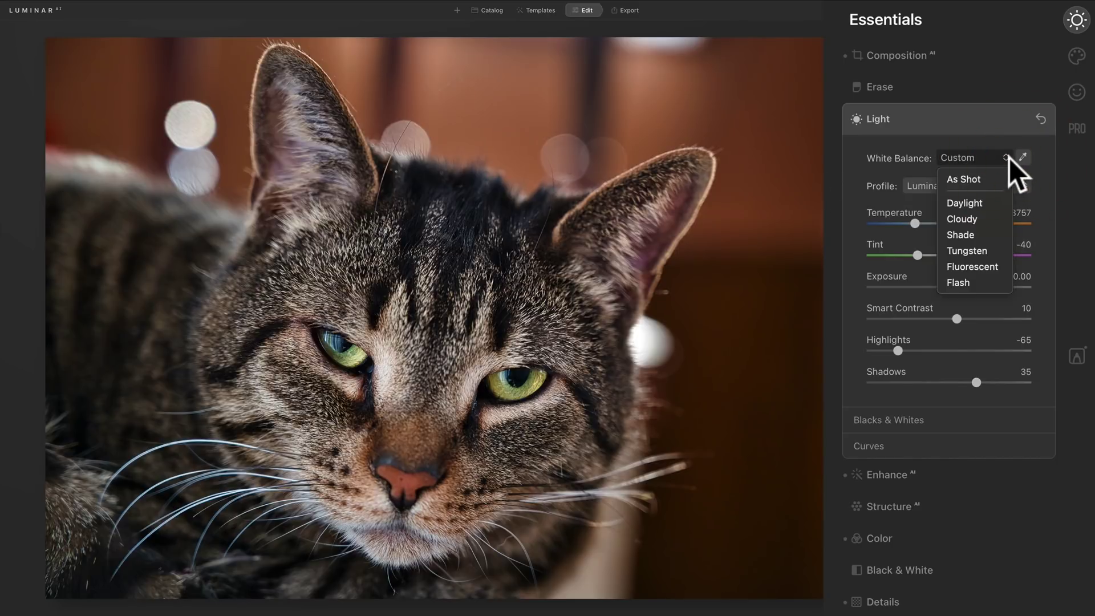
left_click(997, 121)
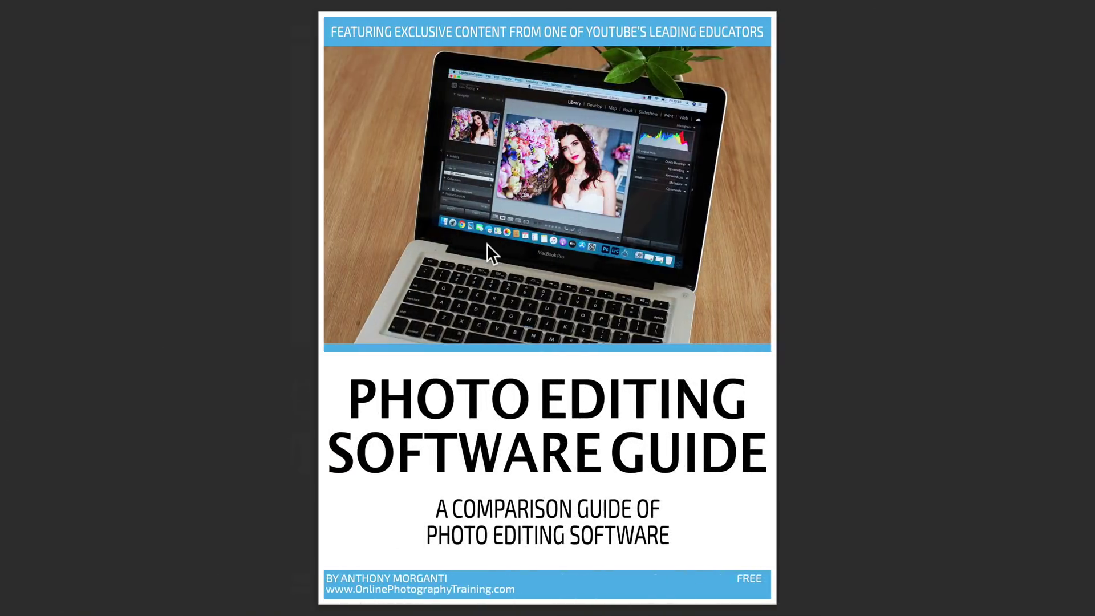
Step: Page through the Photo Editing Software Guide from its cover to the software comparison chart
key("Down")
key("Down")
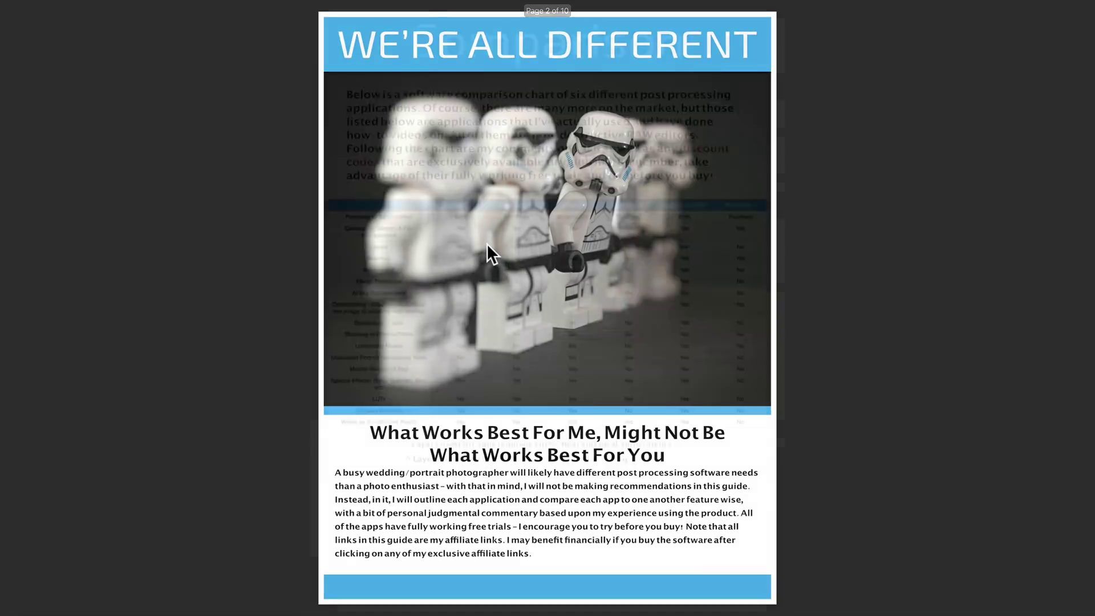